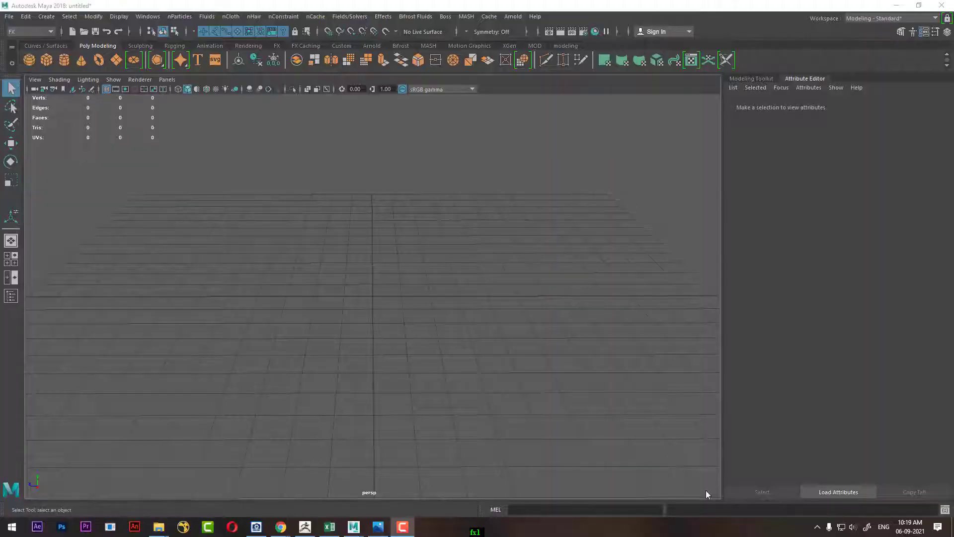
Step: Keep the FX menu set active and tilt the view down onto the grid
{"action": "left_click", "coordinate": [41, 32]}
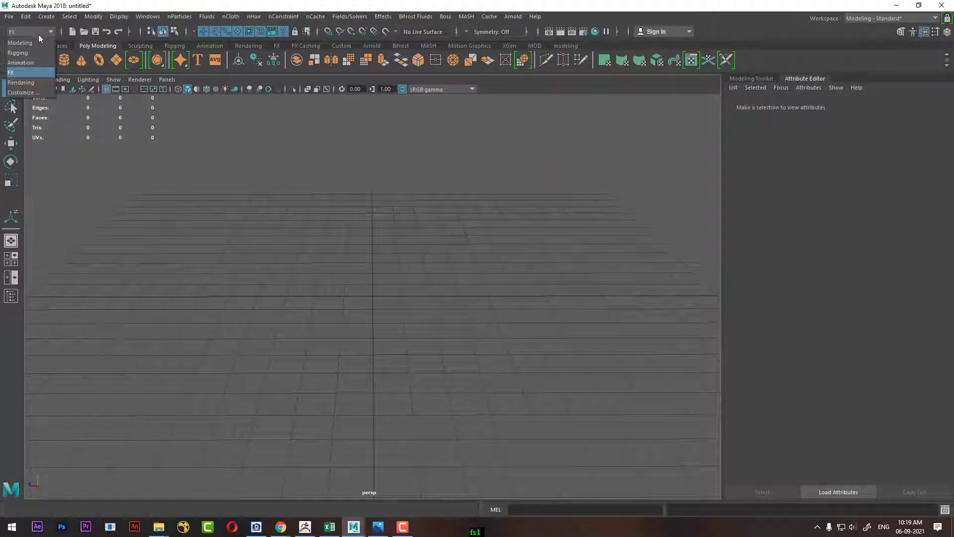
{"action": "left_click", "coordinate": [32, 31]}
{"action": "left_click", "coordinate": [15, 74]}
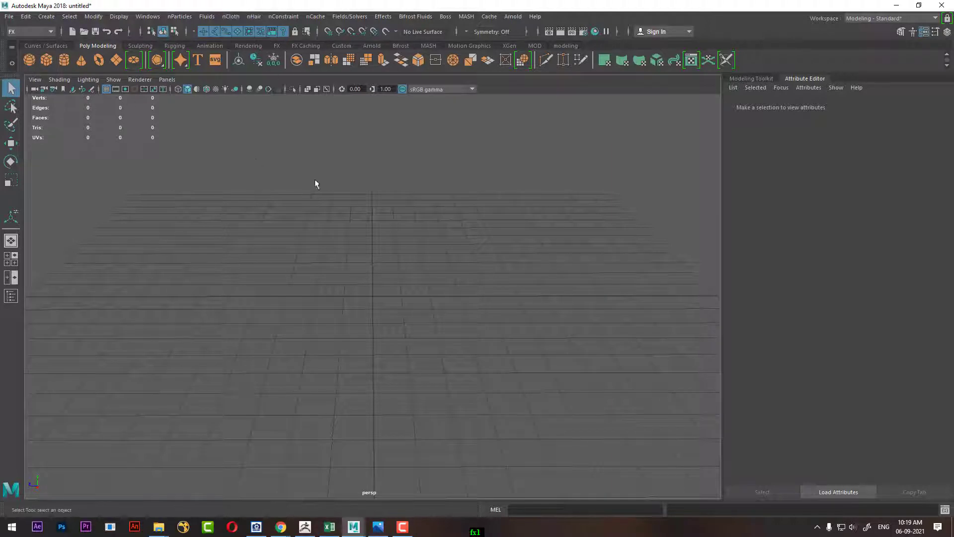
{"action": "left_click_drag", "start_coordinate": [315, 184], "coordinate": [445, 211], "text": "alt"}
Step: Tear off the nParticles menu and place it as a floating window at the top right
{"action": "left_click", "coordinate": [180, 17]}
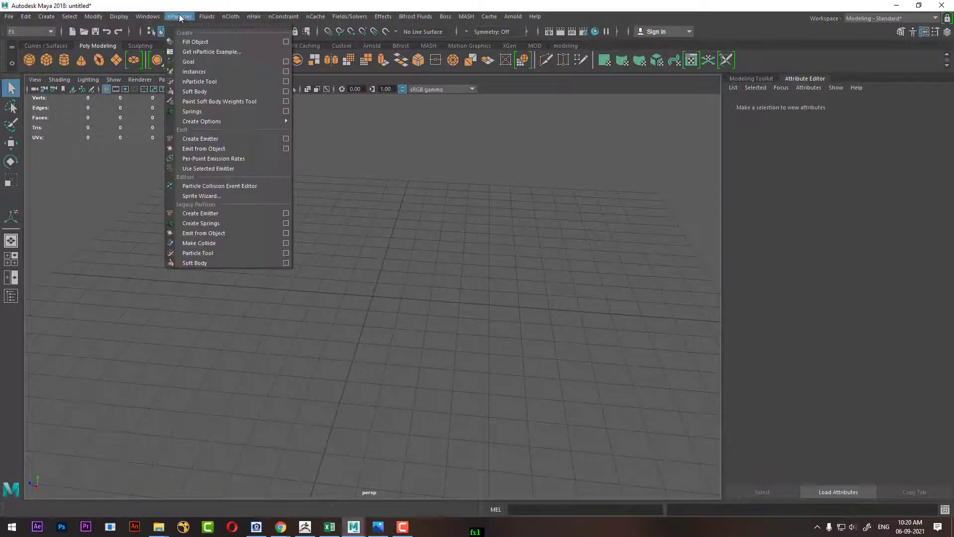
{"action": "left_click", "coordinate": [208, 16]}
{"action": "left_click", "coordinate": [189, 32]}
{"action": "left_click_drag", "start_coordinate": [211, 8], "coordinate": [811, 132]}
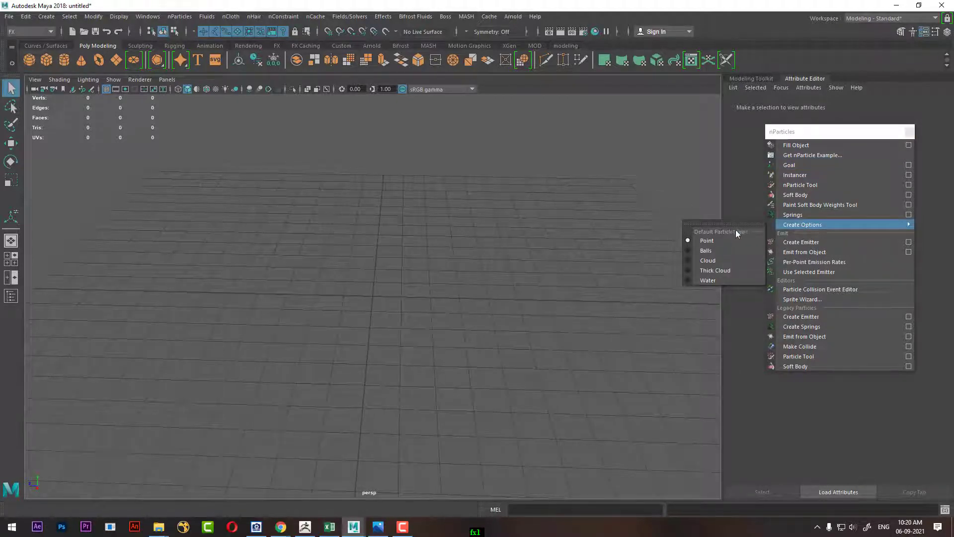
Step: Set Balls as the default particle type and create emitter1 raised along Y
{"action": "left_click", "coordinate": [705, 250]}
{"action": "mouse_move", "coordinate": [802, 225]}
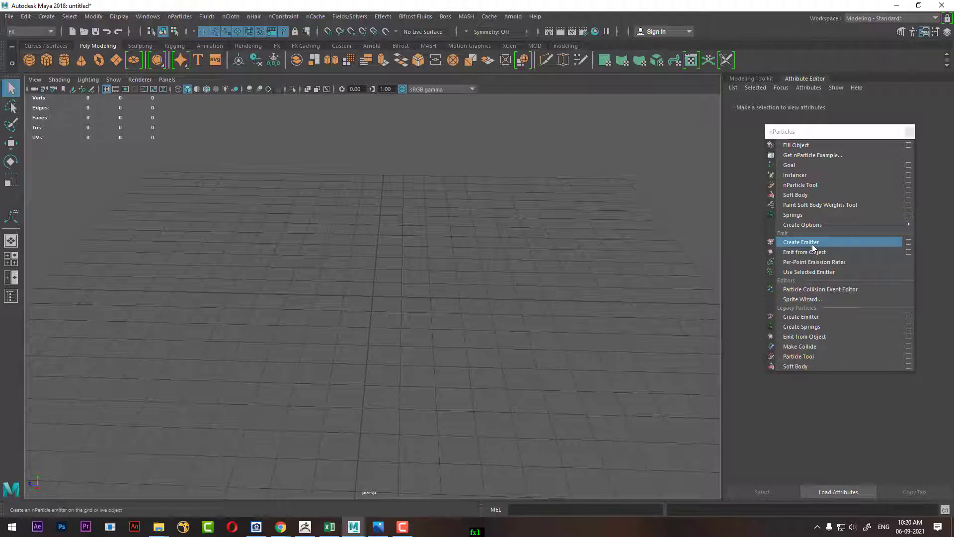
{"action": "left_click", "coordinate": [812, 243]}
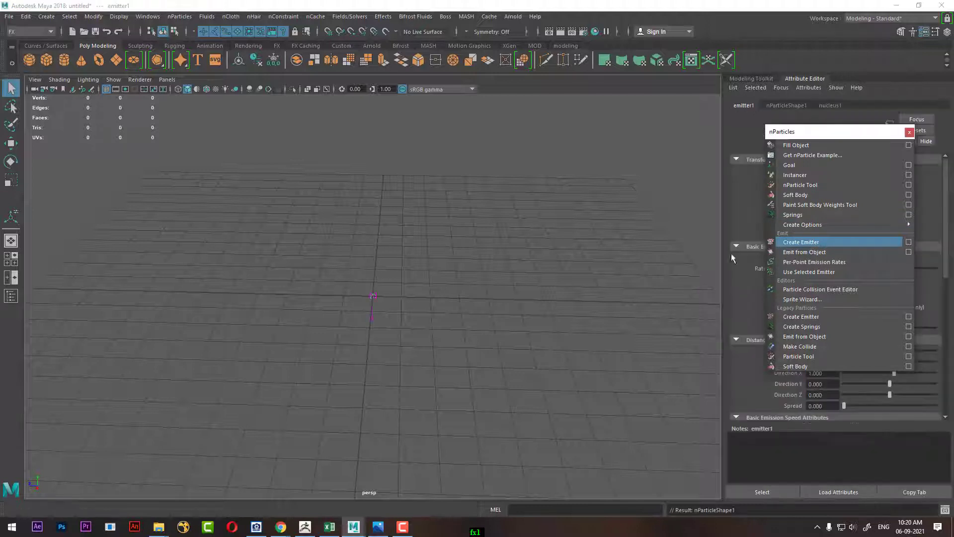
{"action": "key", "text": "w"}
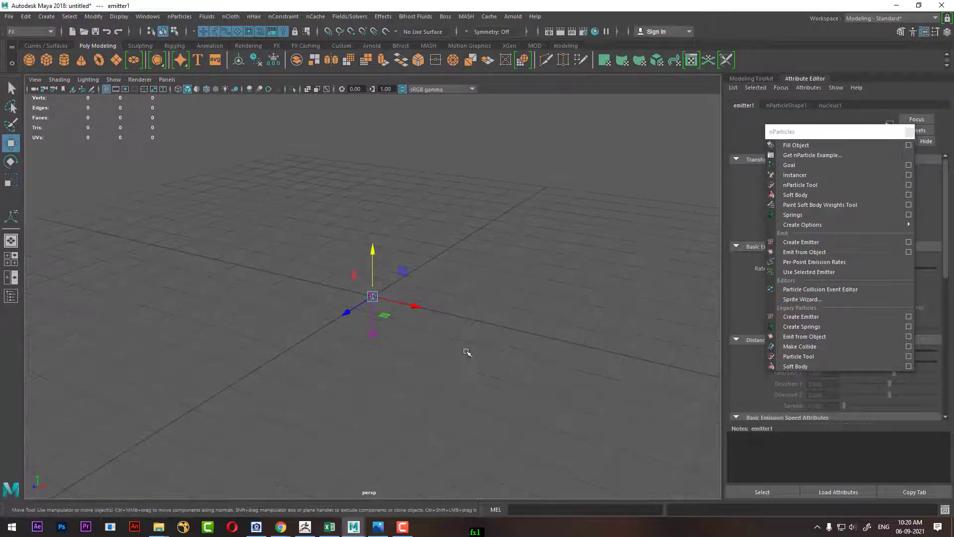
{"action": "left_click_drag", "start_coordinate": [371, 261], "coordinate": [372, 157]}
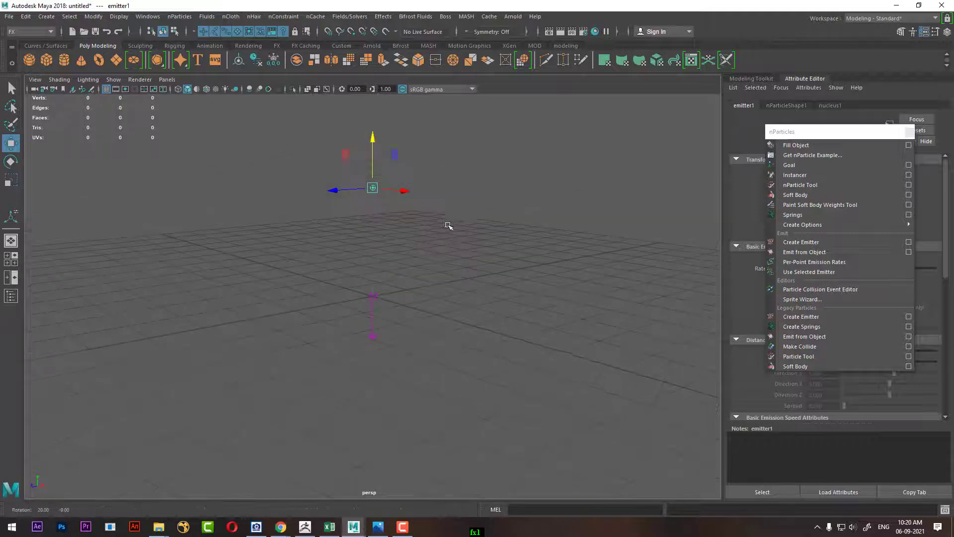
Step: Orbit around the emitter, switch to the Modeling menu set, and go full-screen viewport
{"action": "left_click_drag", "start_coordinate": [433, 241], "coordinate": [268, 289], "text": "alt"}
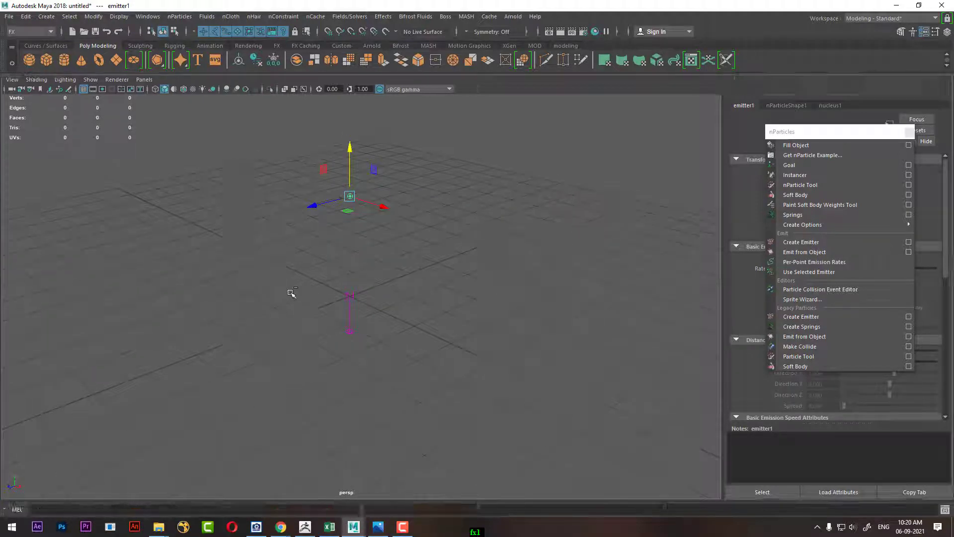
{"action": "key", "text": "ctrl+space"}
{"action": "key", "text": "F2"}
{"action": "key", "text": "space"}
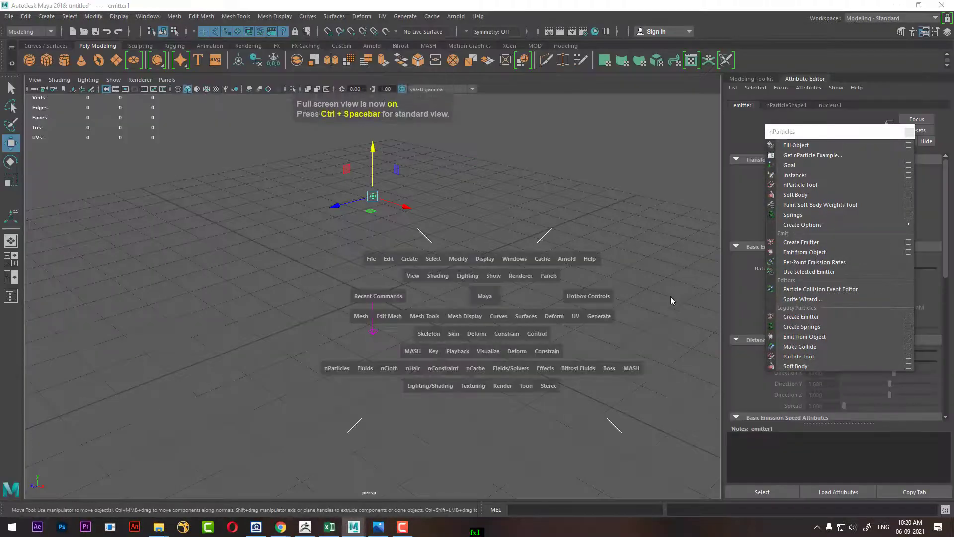
Step: Show the Time Slider and play the simulation briefly to watch the balls emit
{"action": "left_click", "coordinate": [673, 323]}
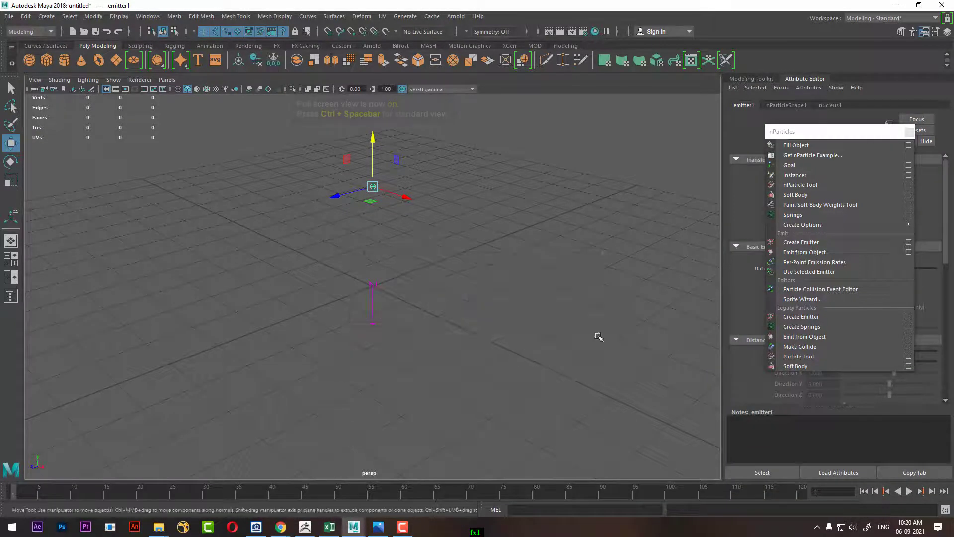
{"action": "left_click", "coordinate": [910, 492]}
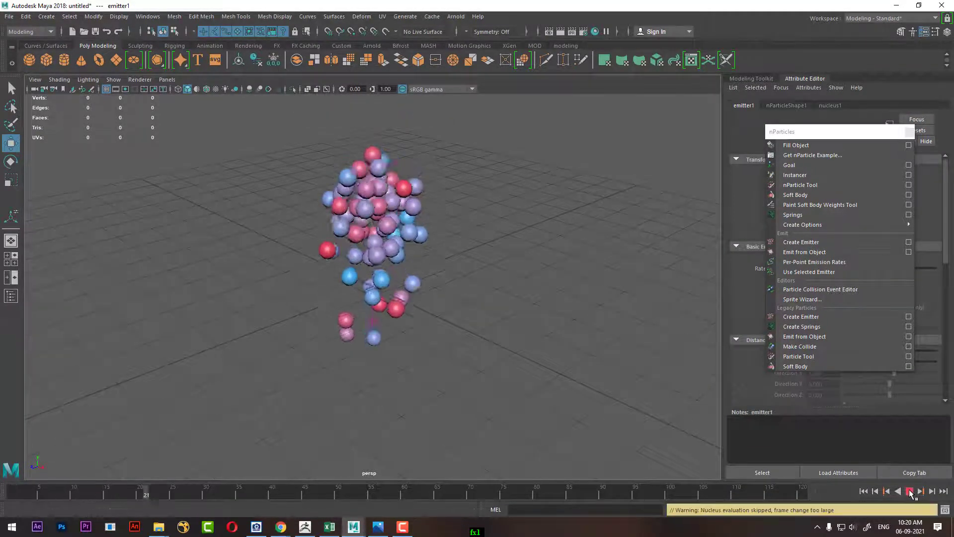
{"action": "left_click", "coordinate": [910, 491]}
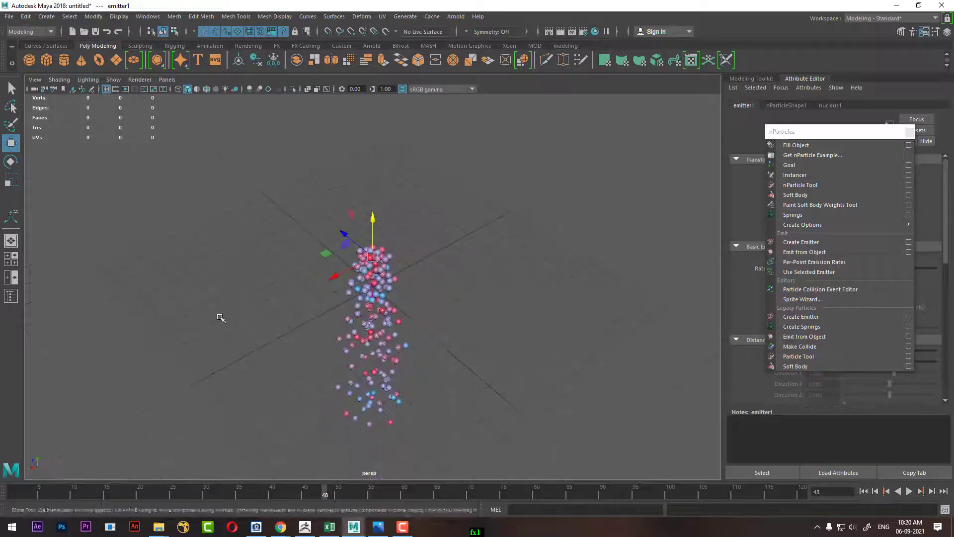
Step: Lift the emitter higher, replay, and start a polygon Plane from the marking menu
{"action": "left_click_drag", "start_coordinate": [381, 184], "coordinate": [382, 67]}
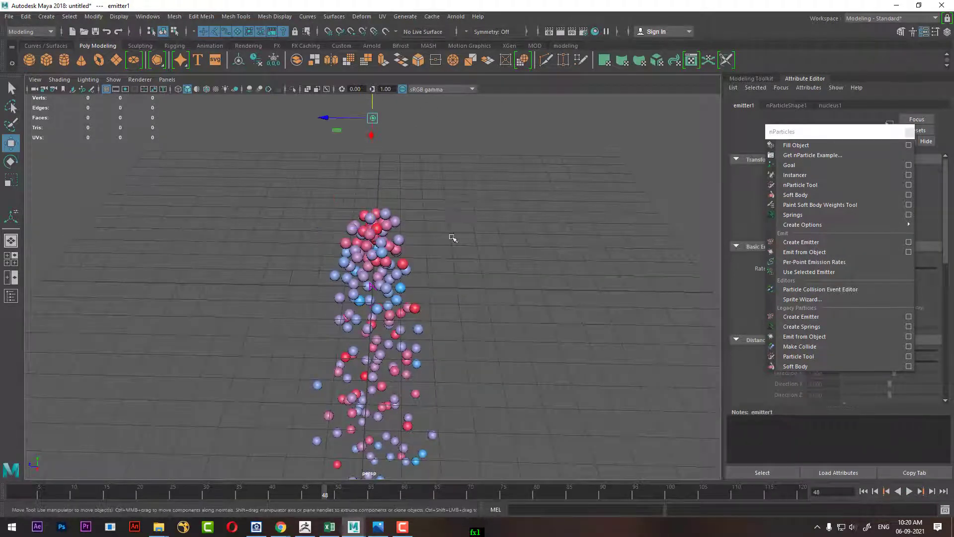
{"action": "left_click", "coordinate": [911, 492]}
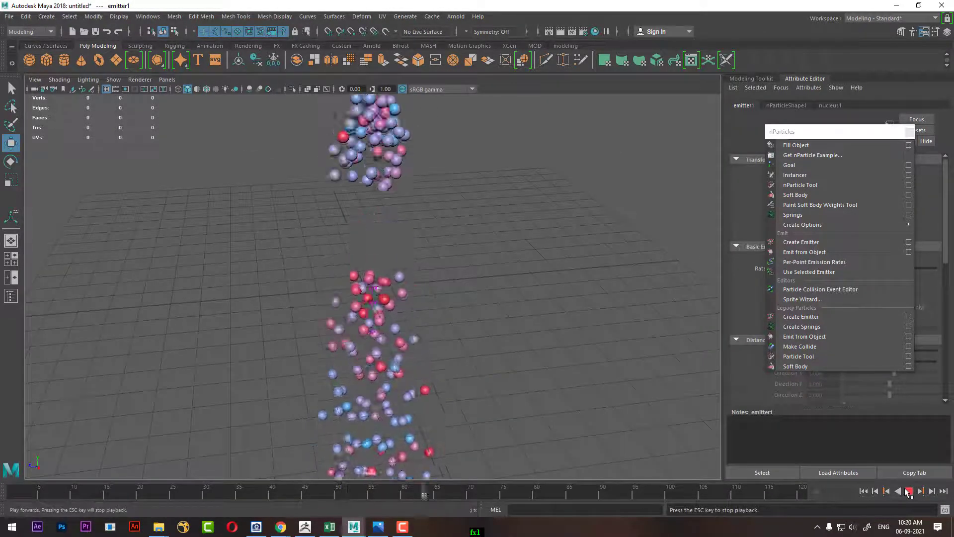
{"action": "left_click", "coordinate": [555, 353]}
{"action": "right_click", "coordinate": [558, 317], "text": "shift"}
Step: Create pPlane1 and scale it into a large ground plane below the balls
{"action": "right_click_drag", "start_coordinate": [552, 316], "coordinate": [510, 302], "text": "shift"}
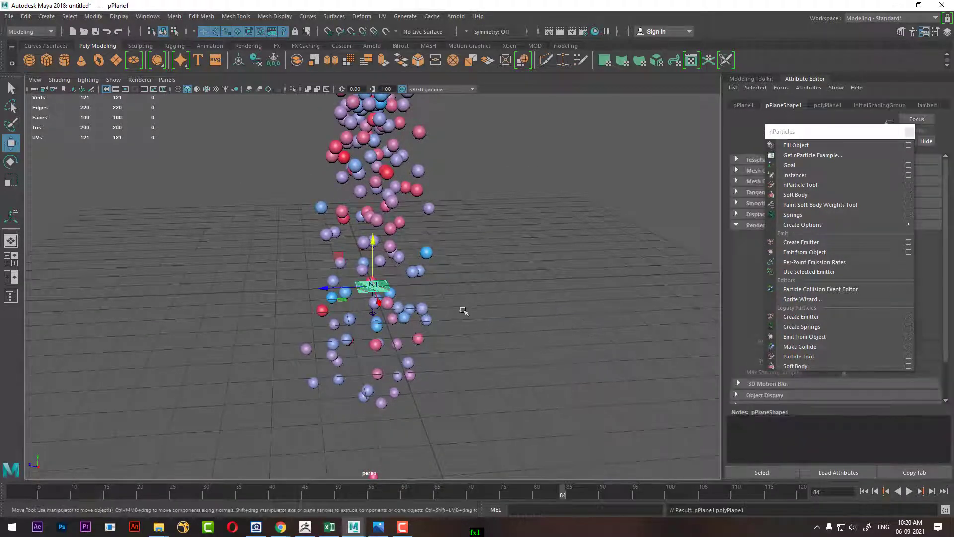
{"action": "key", "text": "r"}
{"action": "mouse_move", "coordinate": [373, 288]}
{"action": "left_mouse_down"}
{"action": "mouse_move", "coordinate": [530, 366]}
{"action": "mouse_move", "coordinate": [528, 327]}
{"action": "left_mouse_up"}
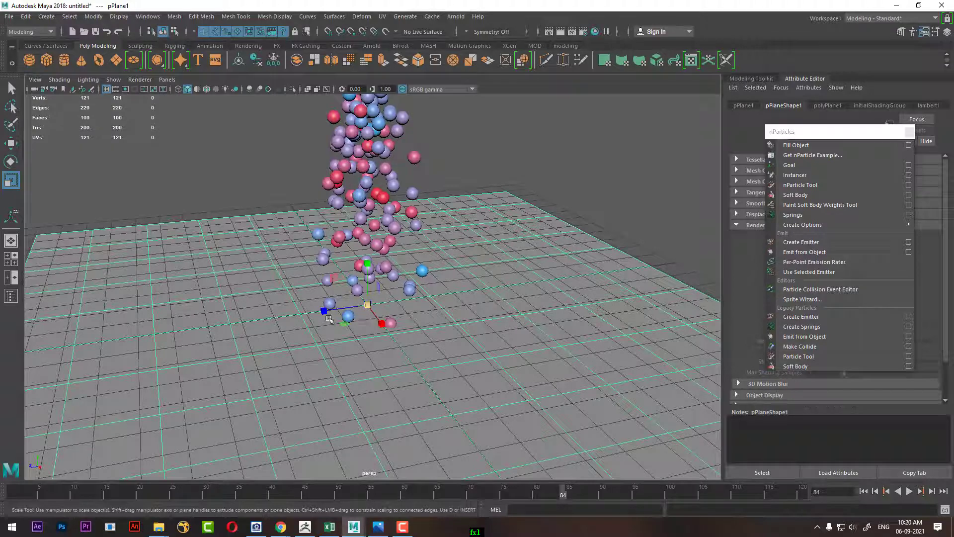
{"action": "left_click_drag", "start_coordinate": [475, 214], "coordinate": [465, 275], "text": "alt"}
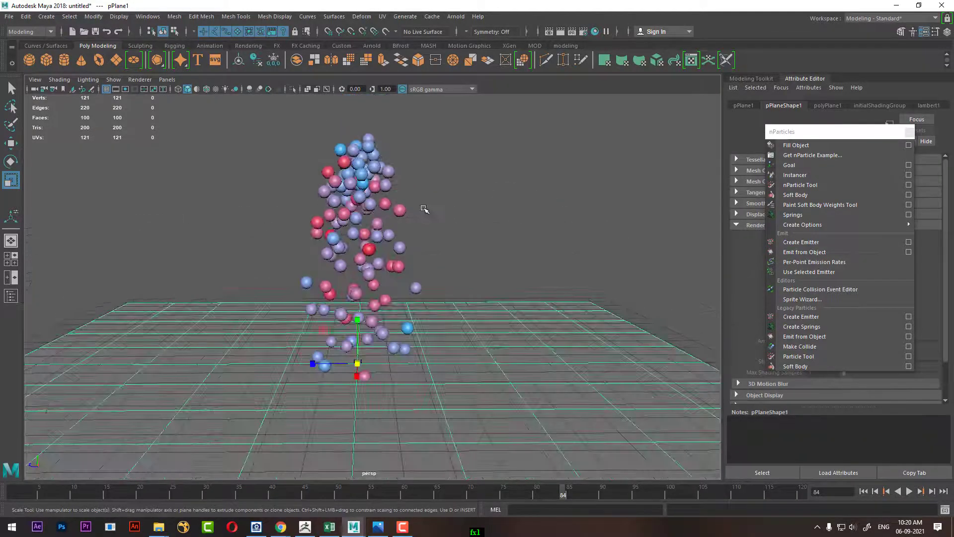
Step: Switch the menu set back to FX and select the ground plane
{"action": "left_click", "coordinate": [356, 299]}
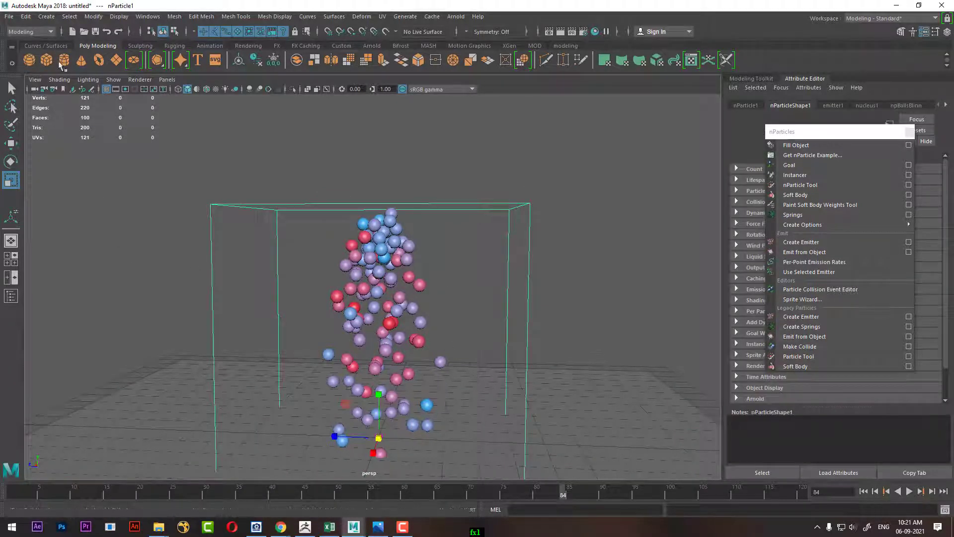
{"action": "left_click", "coordinate": [27, 30]}
{"action": "left_click", "coordinate": [33, 73]}
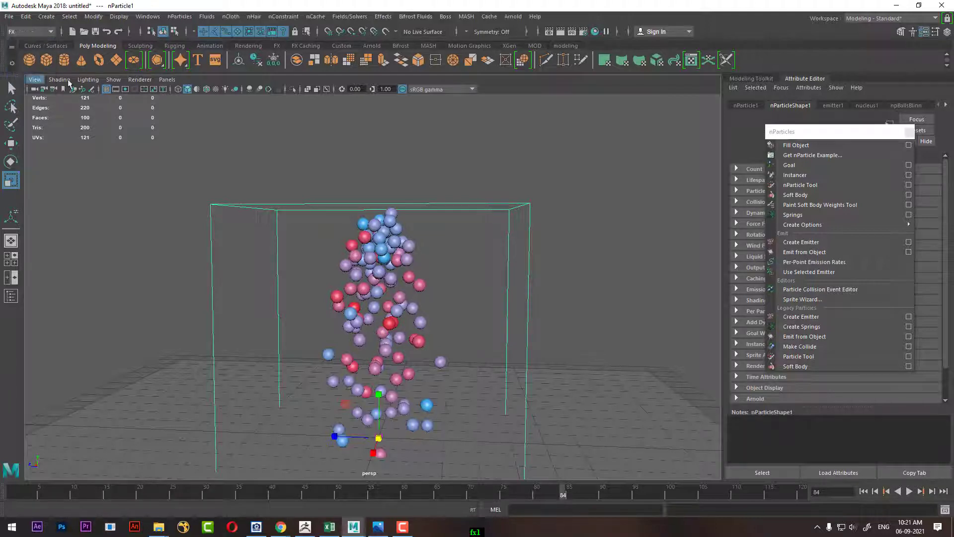
{"action": "left_click", "coordinate": [434, 292]}
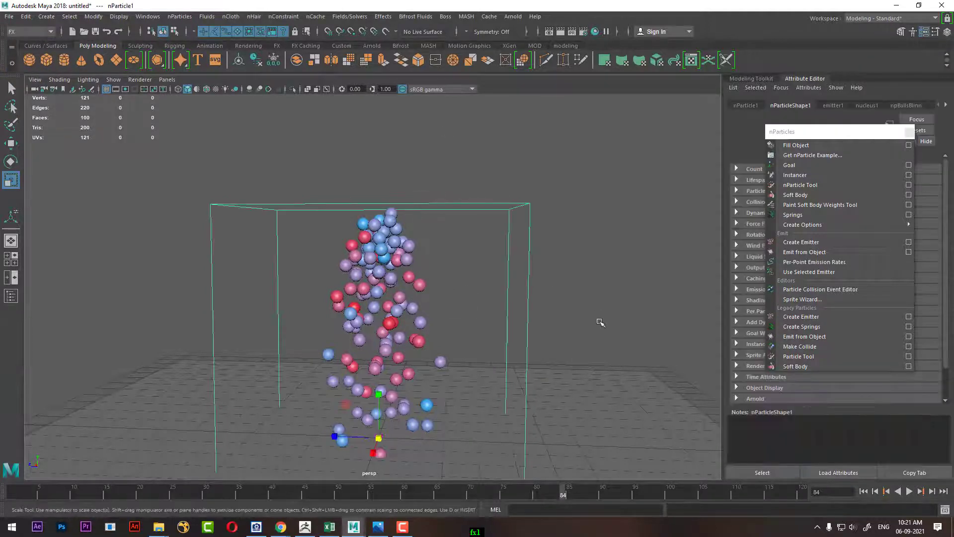
{"action": "left_click", "coordinate": [597, 425]}
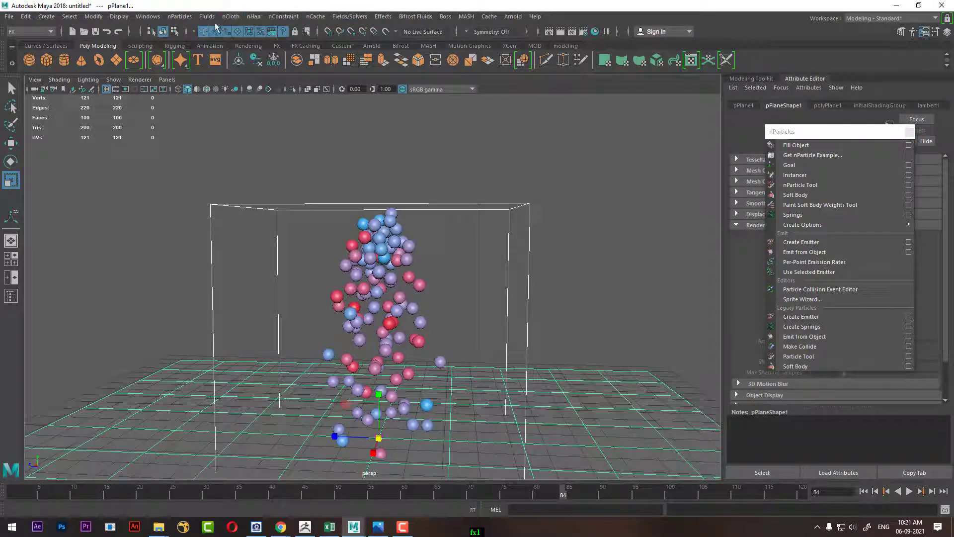
Step: Select the balls system nParticle1 so nParticleShape1 shows in the Attribute Editor
{"action": "left_click", "coordinate": [175, 18]}
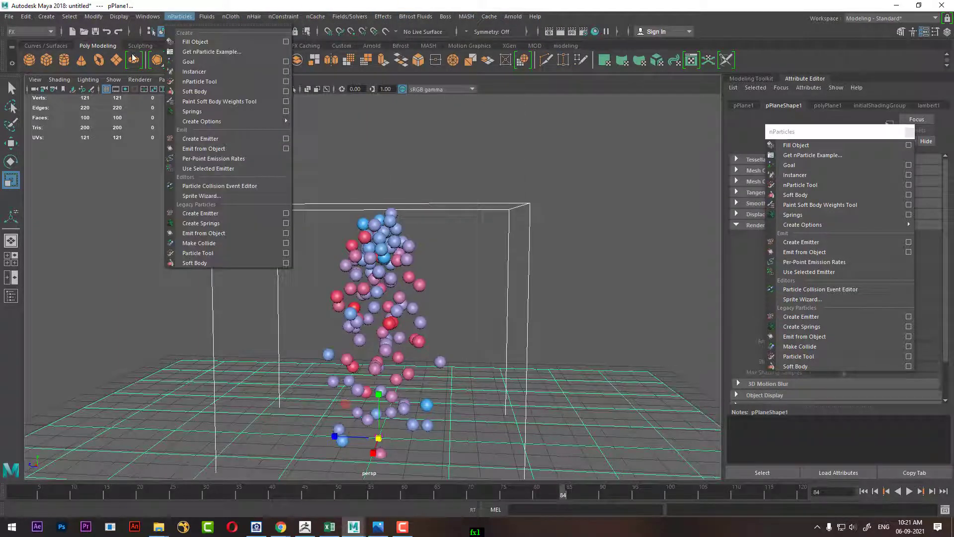
{"action": "left_click", "coordinate": [519, 101]}
{"action": "left_click", "coordinate": [336, 293]}
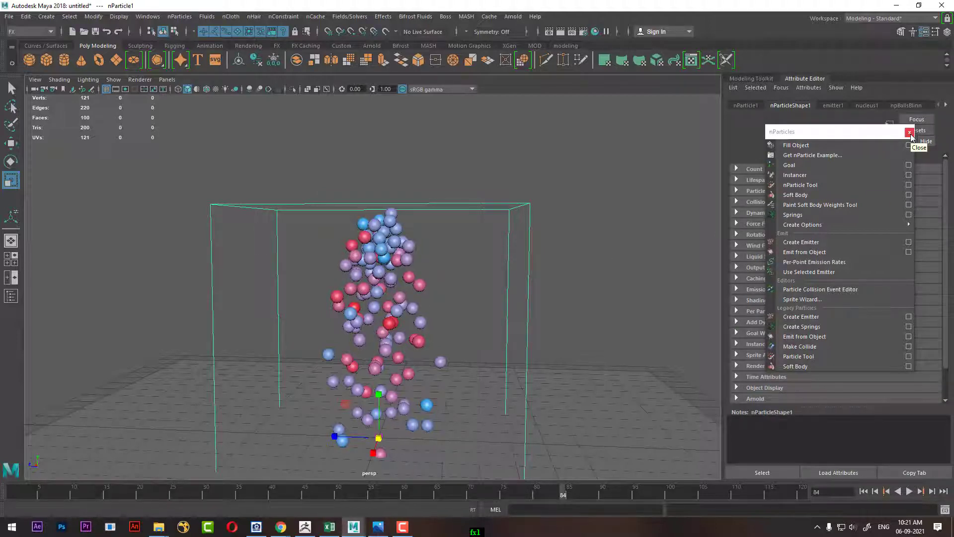
Step: Close the floating nParticles window, toggle the Channel Box, and expand the Count section
{"action": "left_click", "coordinate": [910, 132]}
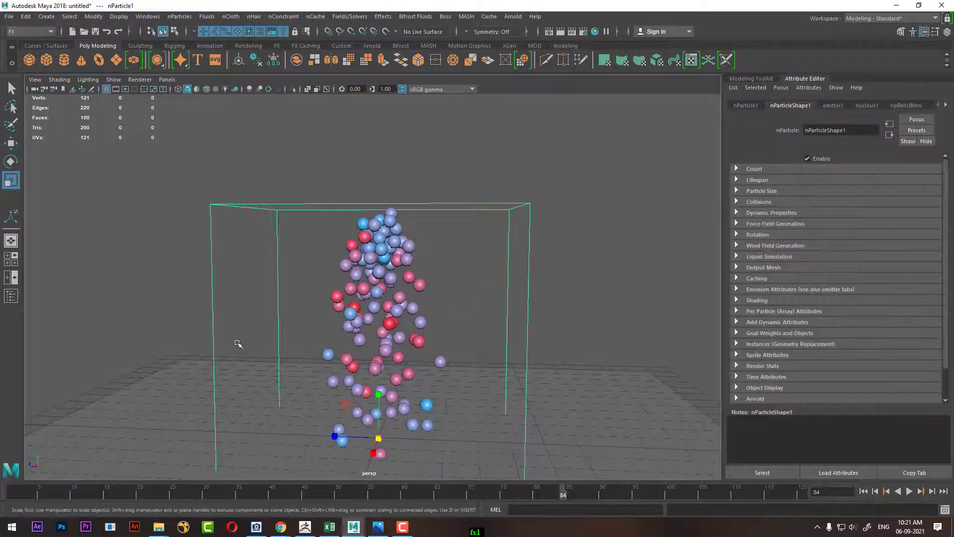
{"action": "key", "text": "ctrl+a"}
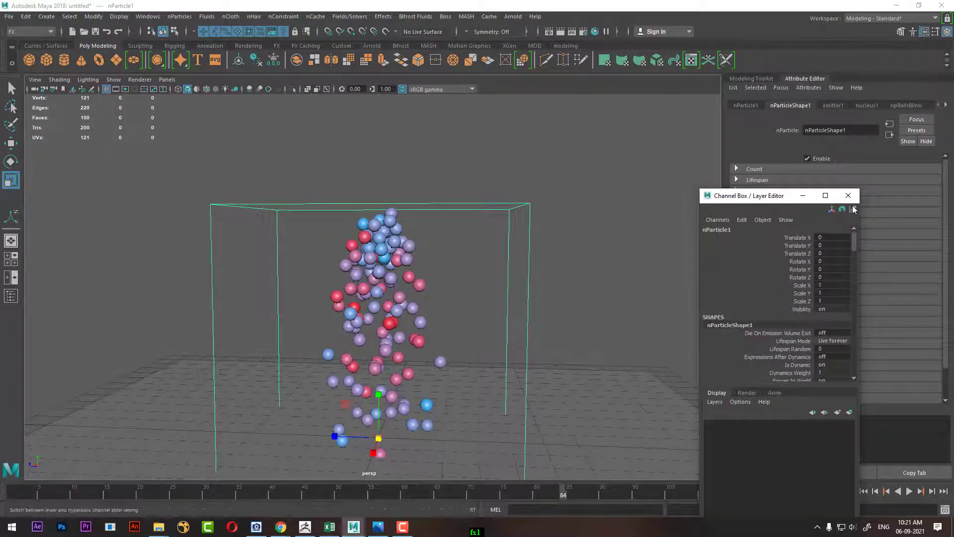
{"action": "left_click", "coordinate": [851, 194]}
{"action": "left_click", "coordinate": [754, 169]}
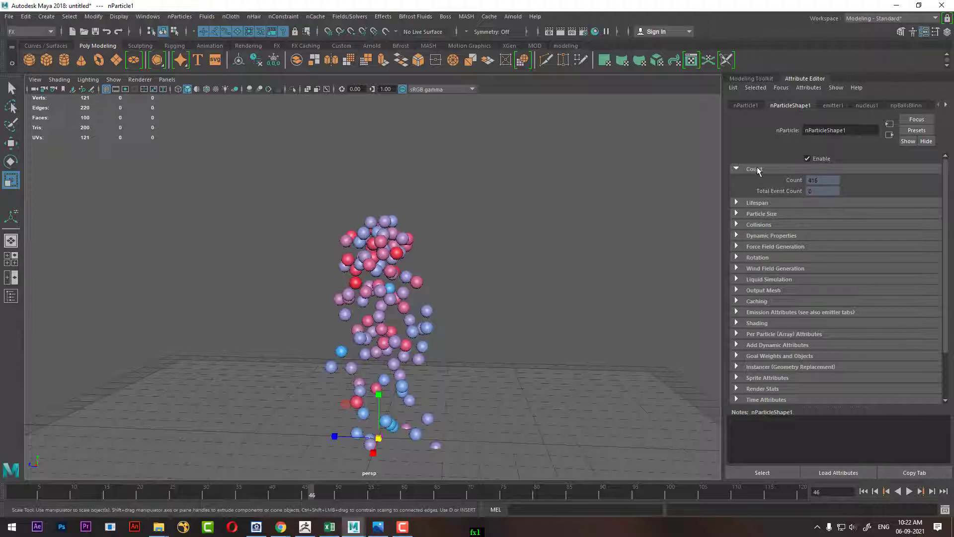
Step: Set Lifespan Mode to Constant and replay the simulation with a 0.2 lifespan
{"action": "left_click", "coordinate": [757, 204]}
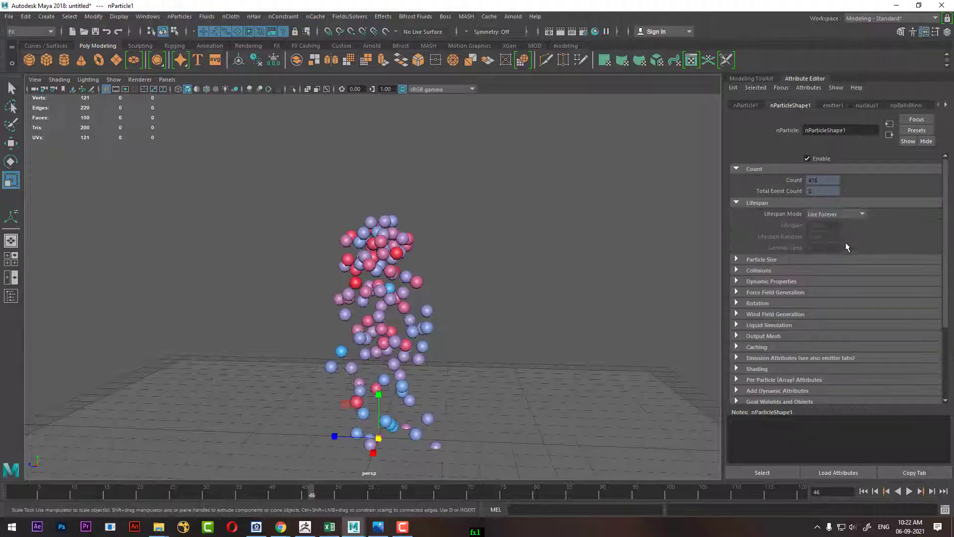
{"action": "left_click", "coordinate": [848, 216]}
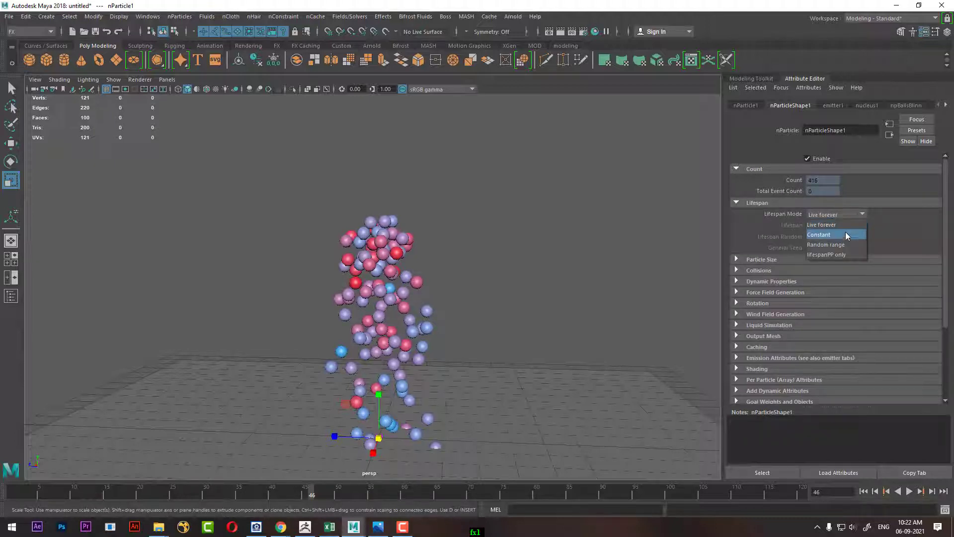
{"action": "left_click", "coordinate": [845, 233]}
{"action": "left_click", "coordinate": [864, 491]}
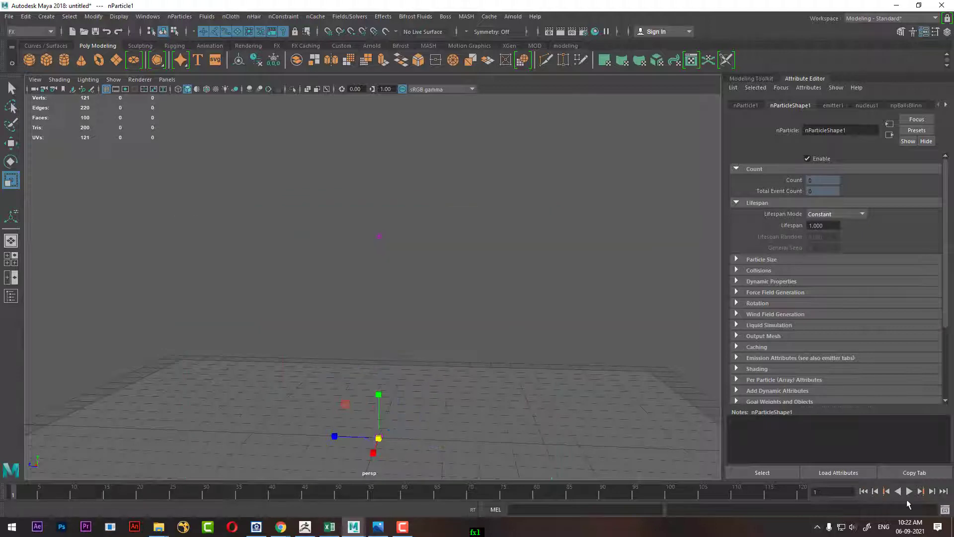
{"action": "left_click", "coordinate": [909, 491]}
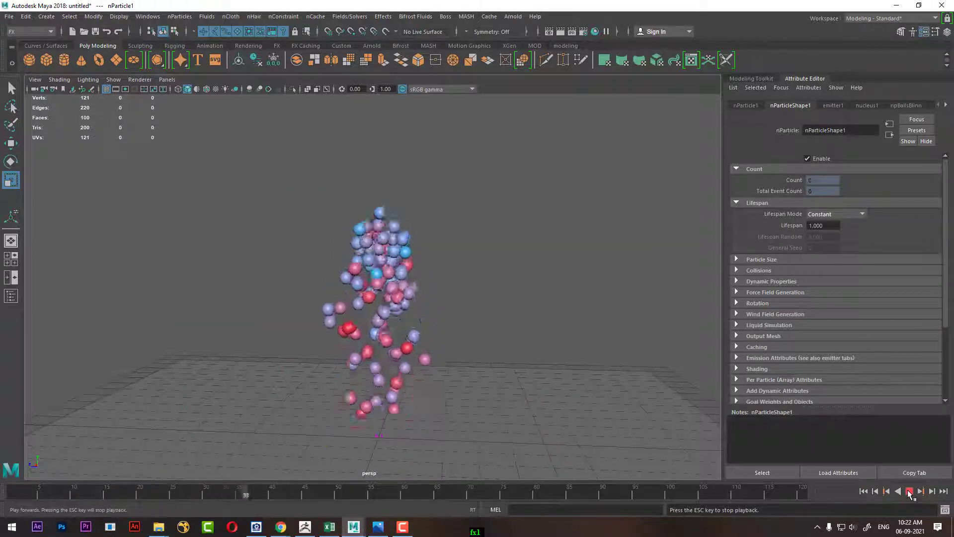
{"action": "left_click", "coordinate": [833, 226]}
{"action": "type", "text": "0.2"}
{"action": "key", "text": "Return"}
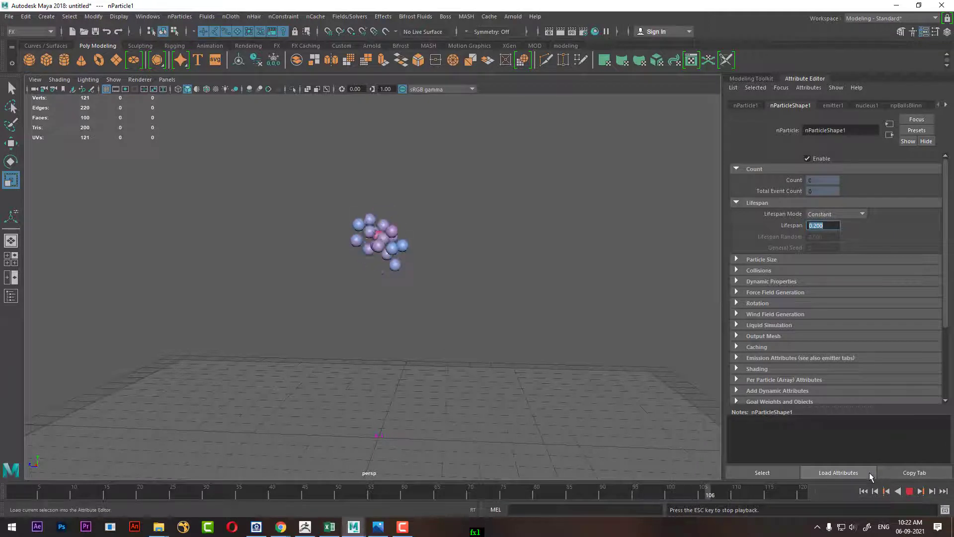
{"action": "left_click", "coordinate": [909, 491]}
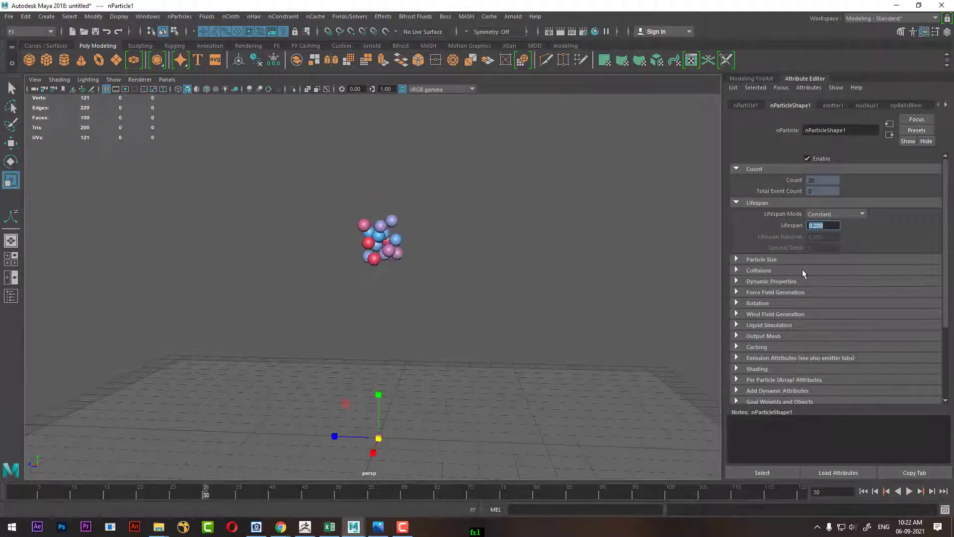
Step: Try a 0.5 lifespan with a replay, then settle on 0.7
{"action": "type", "text": "0.5"}
{"action": "key", "text": "Return"}
{"action": "left_click", "coordinate": [865, 491]}
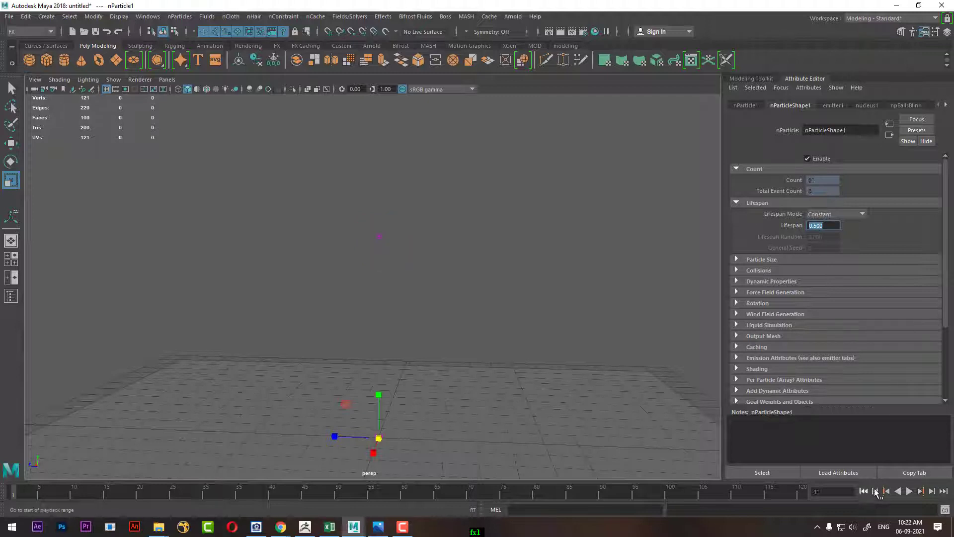
{"action": "left_click", "coordinate": [910, 491]}
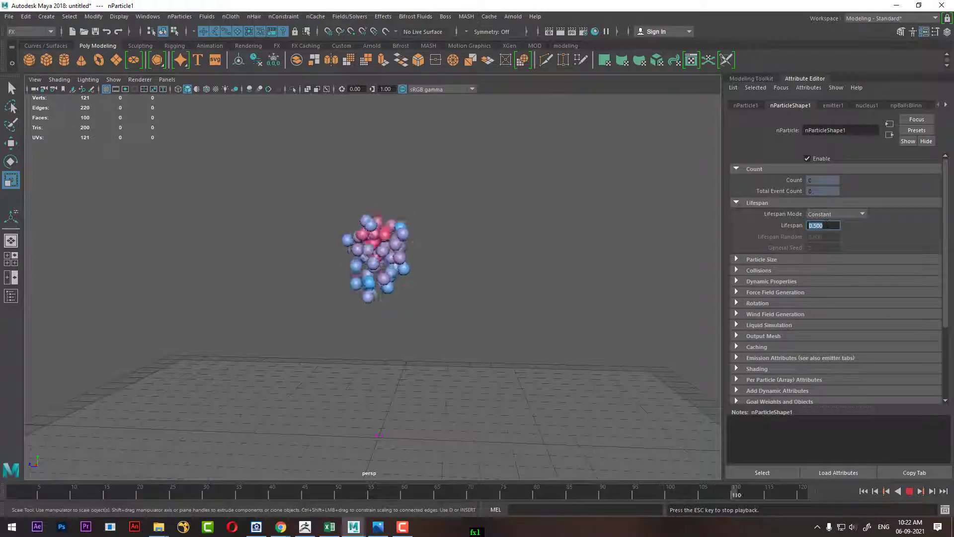
{"action": "type", "text": "0.7"}
{"action": "key", "text": "Return"}
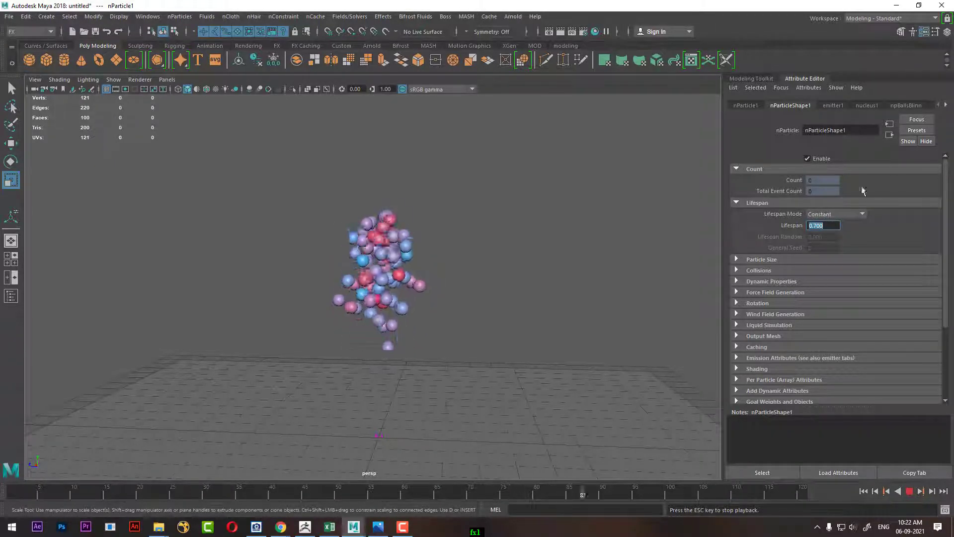
{"action": "left_click", "coordinate": [843, 213]}
Step: Set Lifespan Mode to Live forever and orbit closer to the ground plane
{"action": "left_click", "coordinate": [839, 226]}
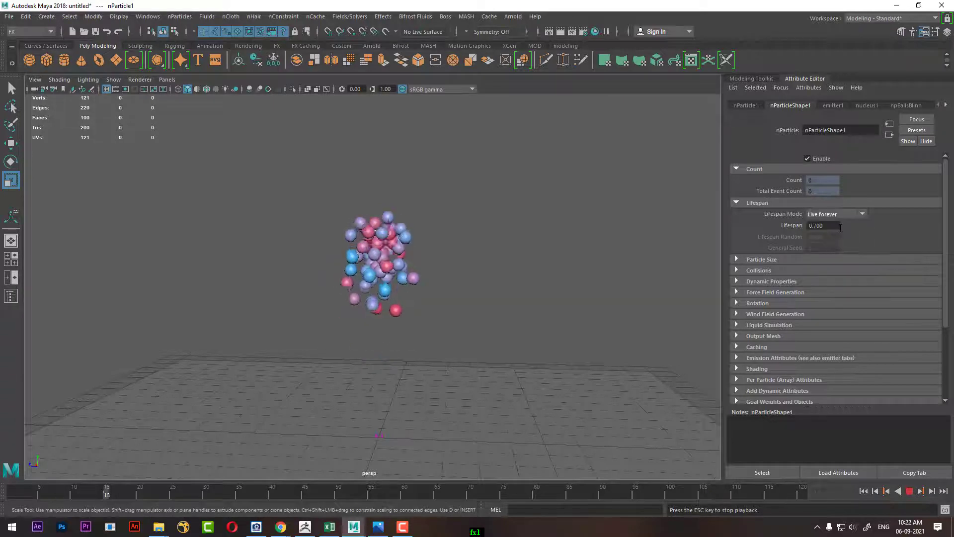
{"action": "mouse_move", "coordinate": [583, 336]}
{"action": "left_mouse_down", "text": "alt"}
{"action": "mouse_move", "coordinate": [470, 329]}
{"action": "mouse_move", "coordinate": [462, 259]}
{"action": "mouse_move", "coordinate": [511, 334]}
{"action": "left_mouse_up", "text": "alt"}
{"action": "scroll", "coordinate": [487, 226], "scroll_direction": "up", "scroll_amount": 3}
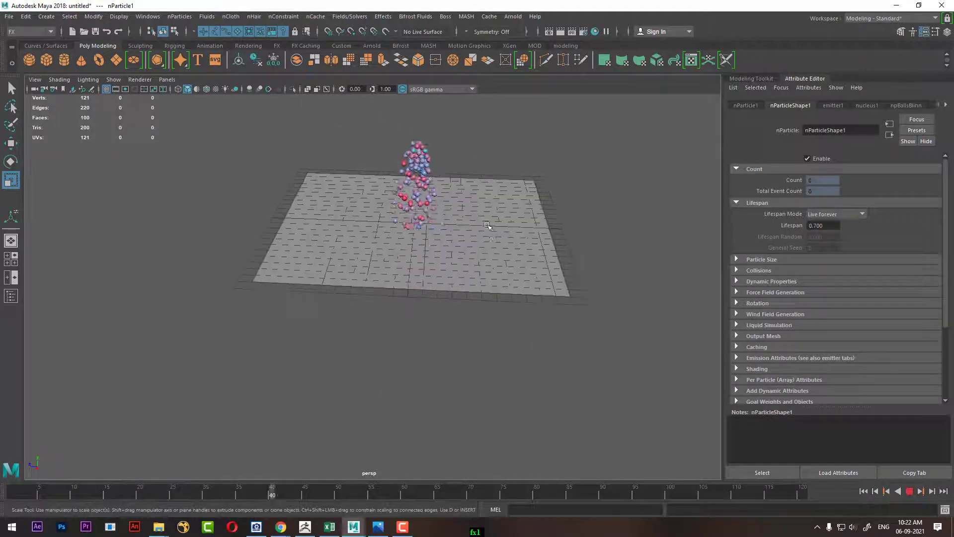
{"action": "left_click_drag", "start_coordinate": [487, 225], "coordinate": [491, 362], "text": "alt"}
{"action": "scroll", "coordinate": [503, 300], "scroll_direction": "up", "scroll_amount": 3}
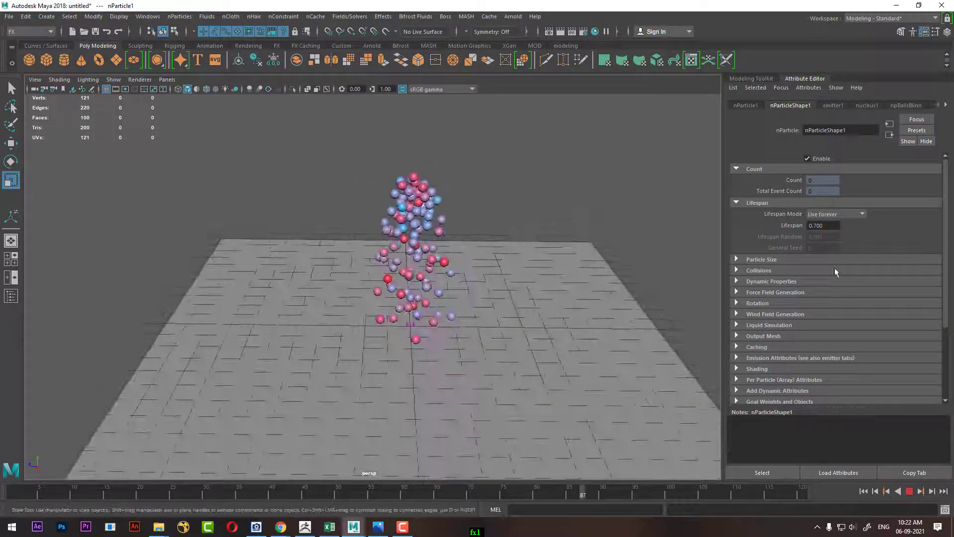
Step: Switch Lifespan Mode to Random range and replay the simulation from the start
{"action": "left_click", "coordinate": [841, 214]}
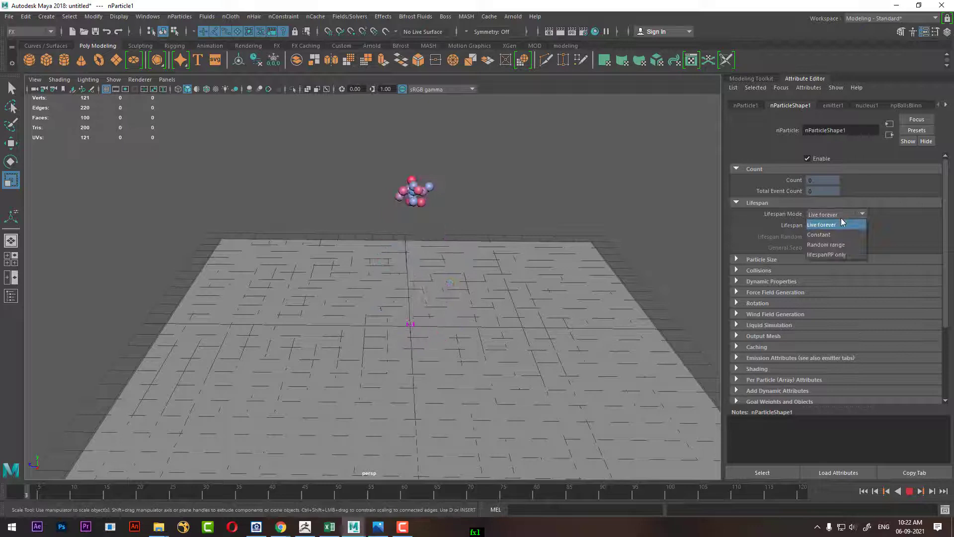
{"action": "left_click", "coordinate": [839, 245]}
{"action": "scroll", "coordinate": [411, 257], "scroll_direction": "down", "scroll_amount": 3}
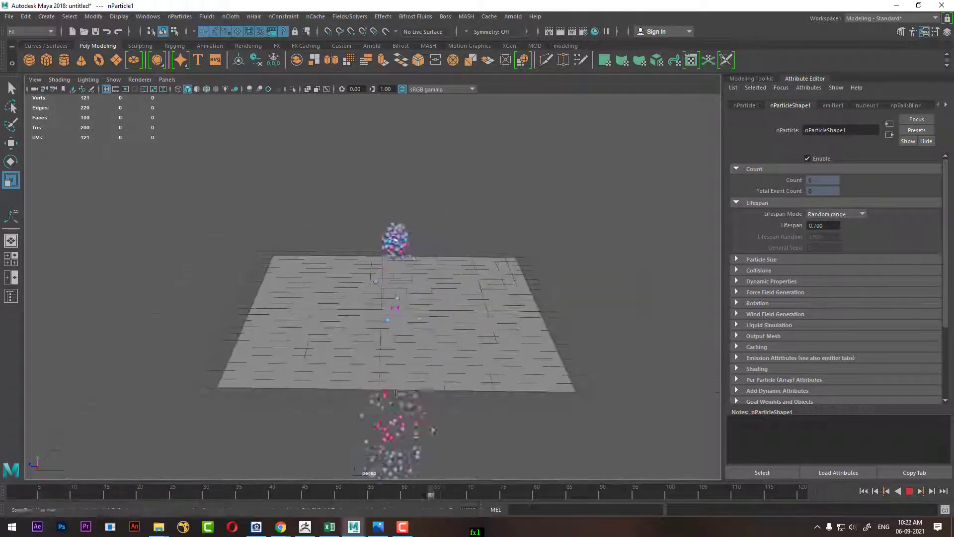
{"action": "left_click_drag", "start_coordinate": [411, 257], "coordinate": [417, 251], "text": "alt"}
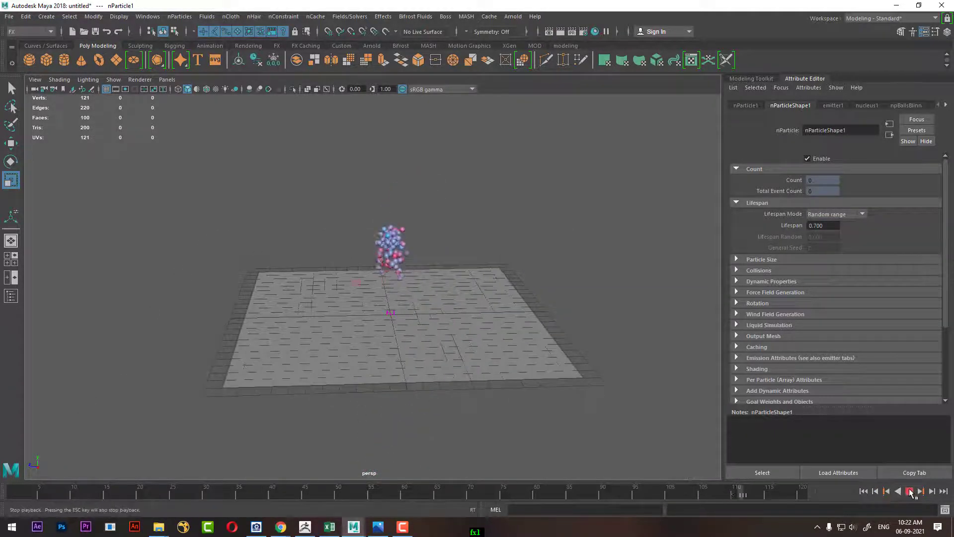
{"action": "left_click", "coordinate": [910, 492]}
{"action": "left_click", "coordinate": [865, 492]}
{"action": "left_click", "coordinate": [909, 492]}
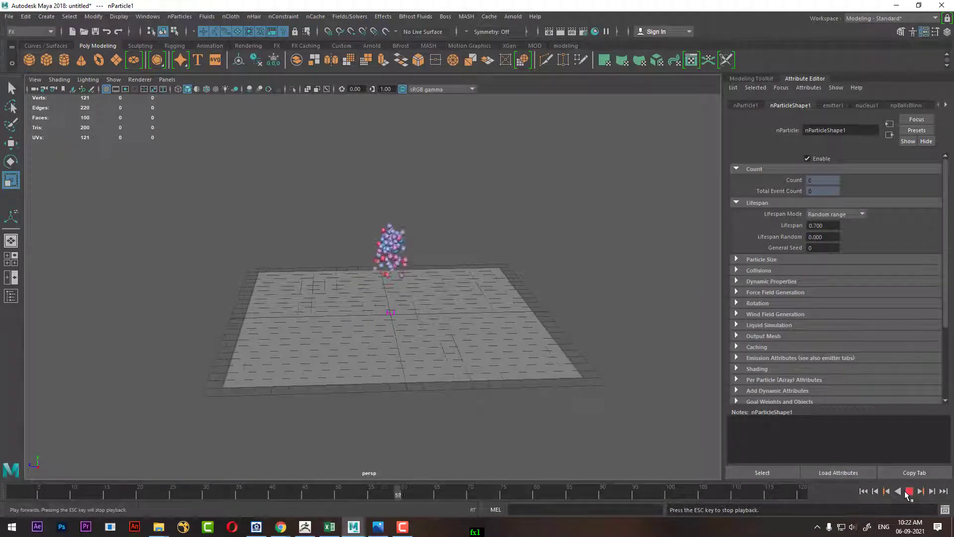
{"action": "mouse_move", "coordinate": [512, 348]}
{"action": "left_mouse_down", "text": "alt"}
{"action": "mouse_move", "coordinate": [512, 432]}
{"action": "mouse_move", "coordinate": [505, 337]}
{"action": "mouse_move", "coordinate": [473, 389]}
{"action": "left_mouse_up", "text": "alt"}
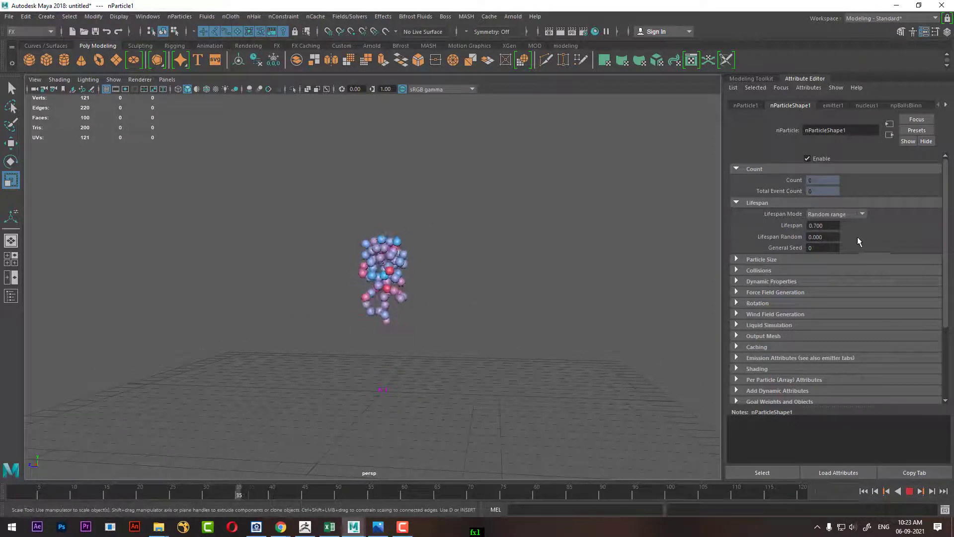
Step: Try lifespanPP only mode with playback, then return to Constant at 0.700
{"action": "left_click", "coordinate": [850, 216]}
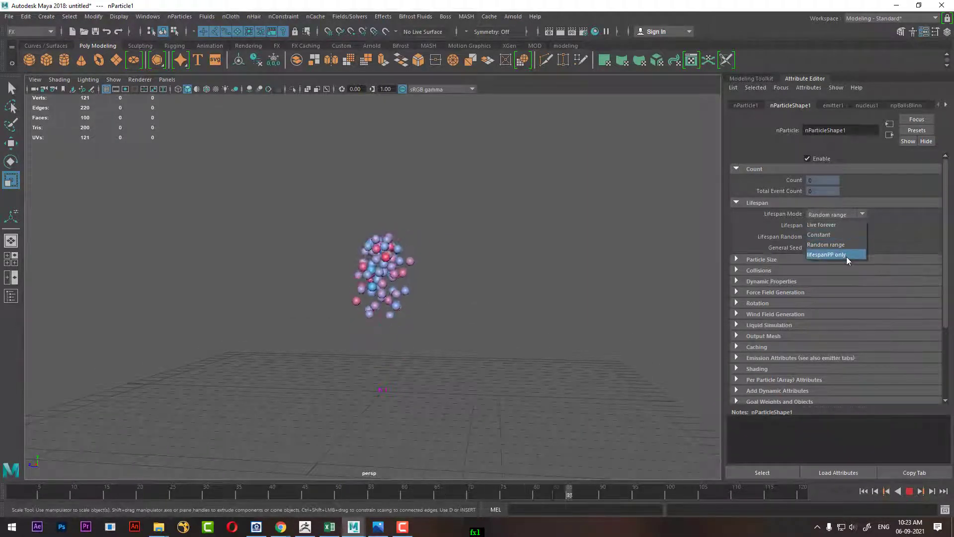
{"action": "left_click", "coordinate": [848, 259]}
{"action": "left_click", "coordinate": [910, 491]}
{"action": "left_click", "coordinate": [864, 491]}
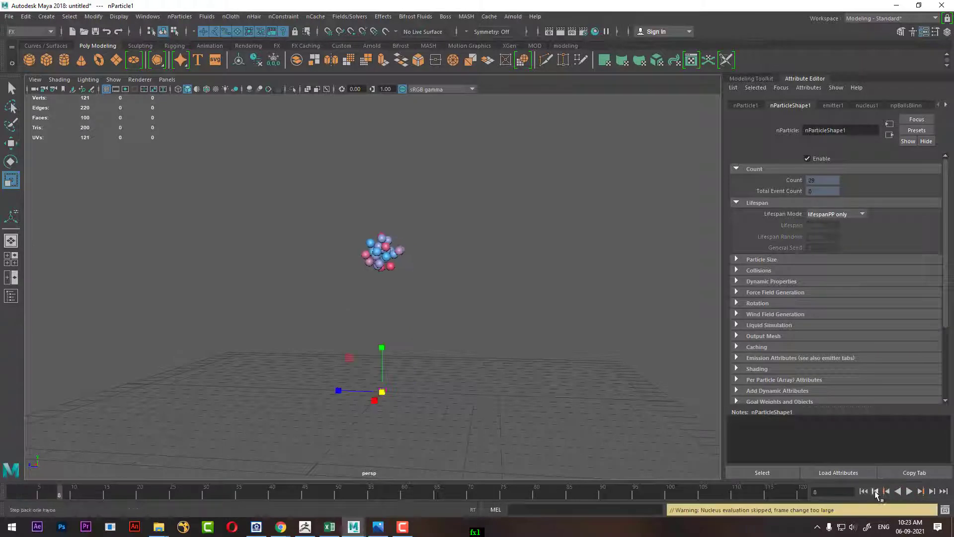
{"action": "left_click", "coordinate": [910, 491]}
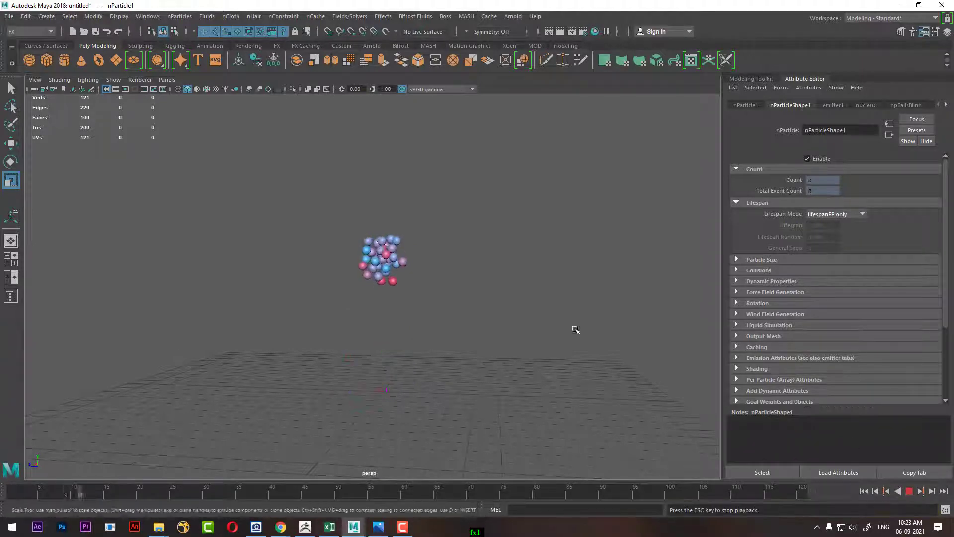
{"action": "left_click_drag", "start_coordinate": [575, 330], "coordinate": [477, 260], "text": "alt"}
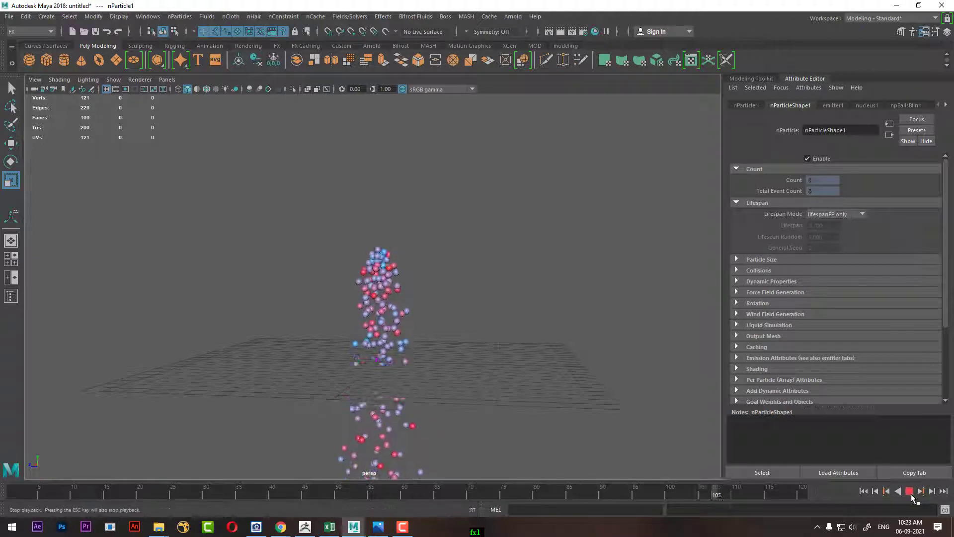
{"action": "key", "text": "Escape"}
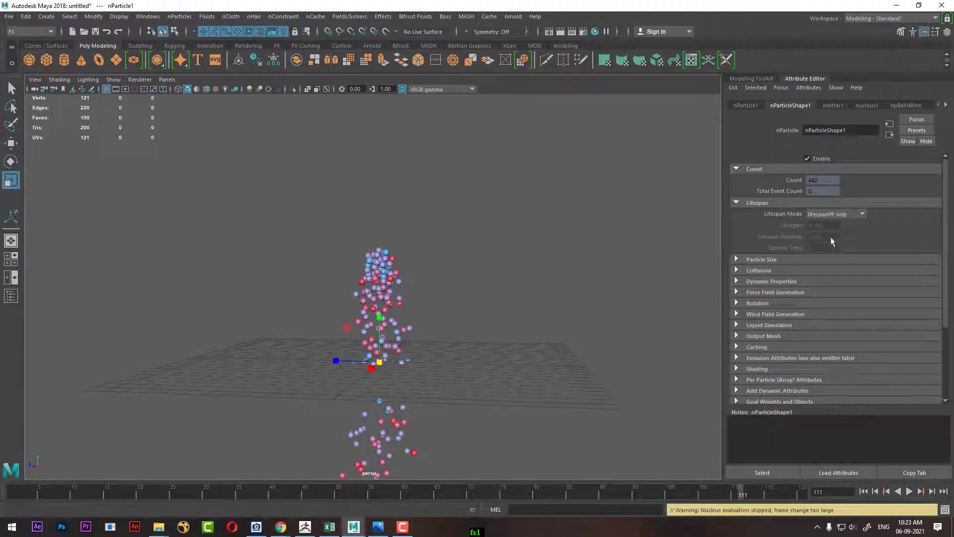
{"action": "left_click", "coordinate": [843, 217]}
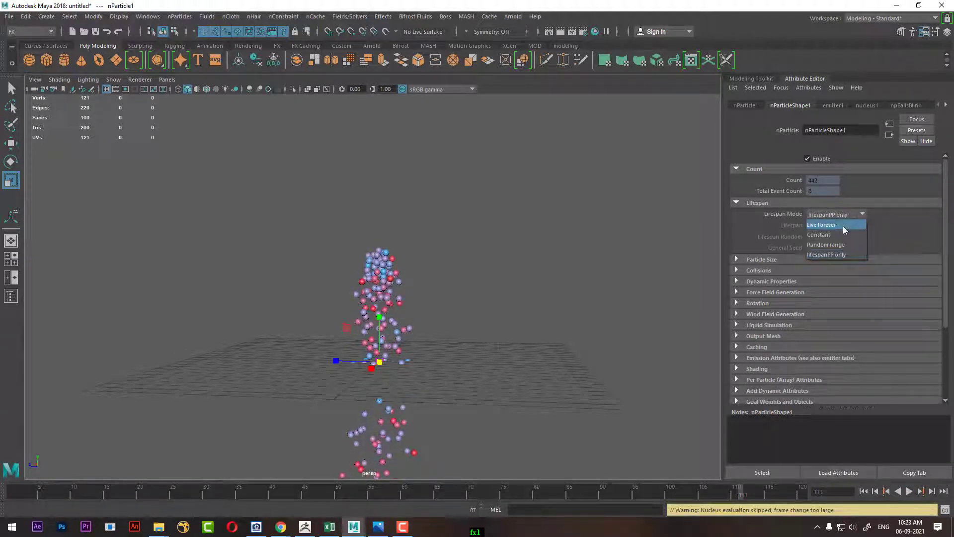
{"action": "left_click", "coordinate": [843, 233]}
Step: Expand Particle Size and set the balls' Radius to 0.220
{"action": "left_click", "coordinate": [778, 259]}
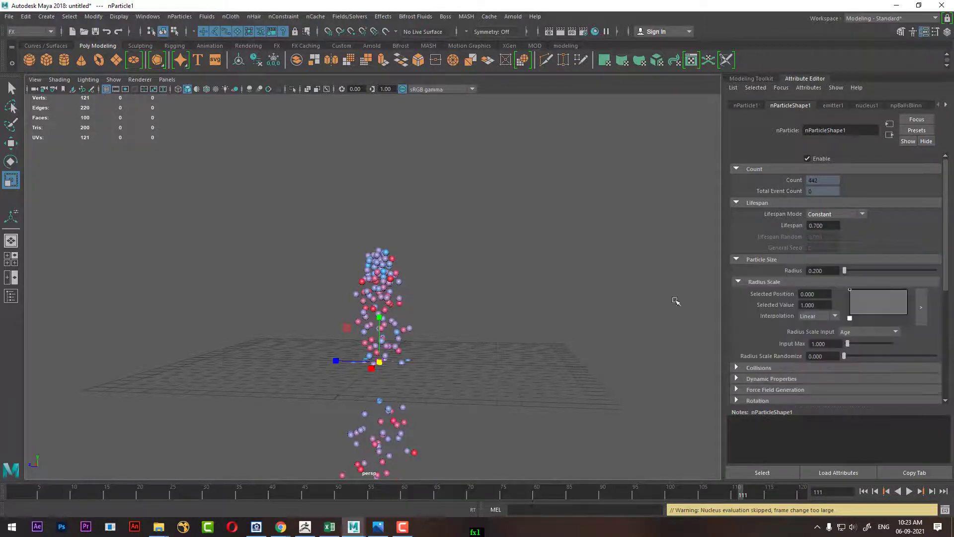
{"action": "scroll", "coordinate": [447, 354], "scroll_direction": "up", "scroll_amount": 5}
{"action": "scroll", "coordinate": [448, 354], "scroll_direction": "up", "scroll_amount": 2}
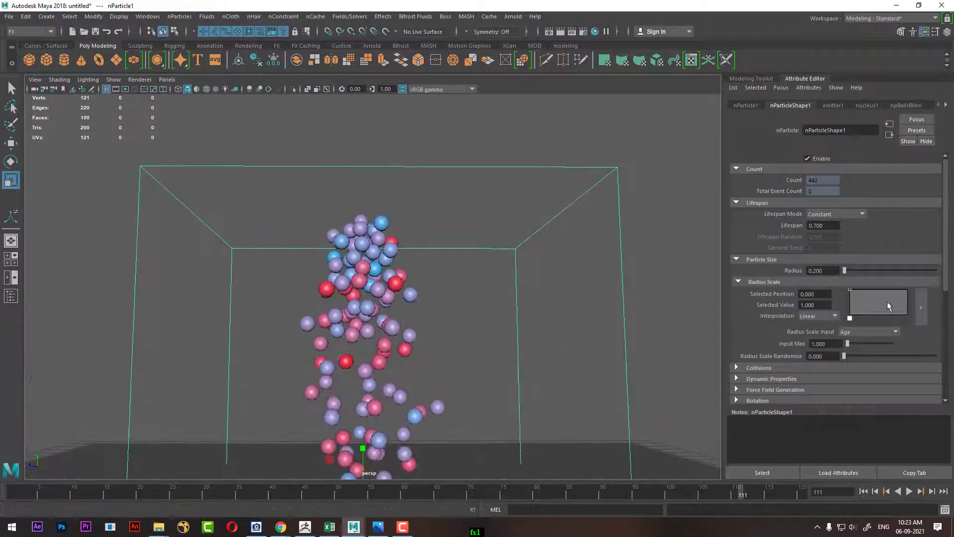
{"action": "left_click_drag", "start_coordinate": [845, 274], "coordinate": [845, 274]}
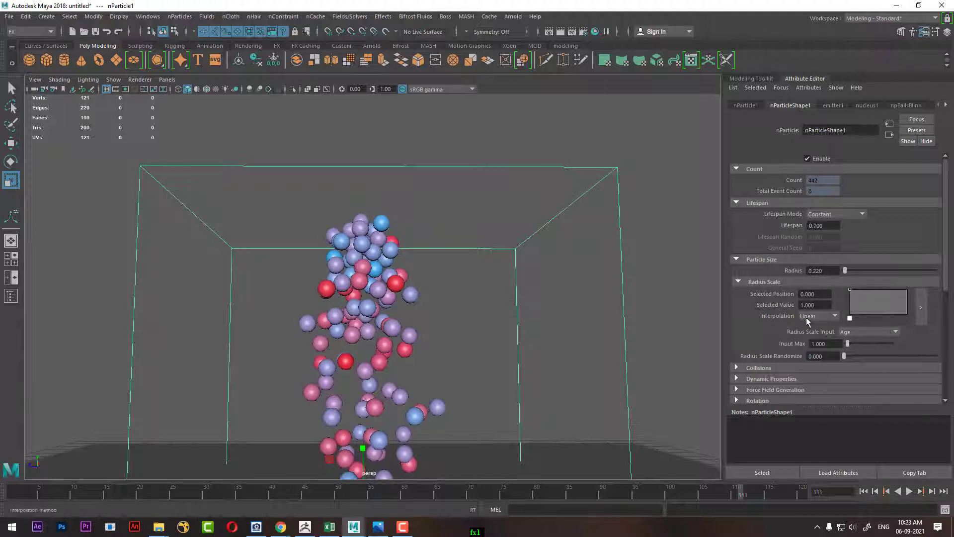
Step: Edit the Radius Scale ramp (first point 0.702, new point at 0,0) and replay
{"action": "left_click", "coordinate": [922, 307]}
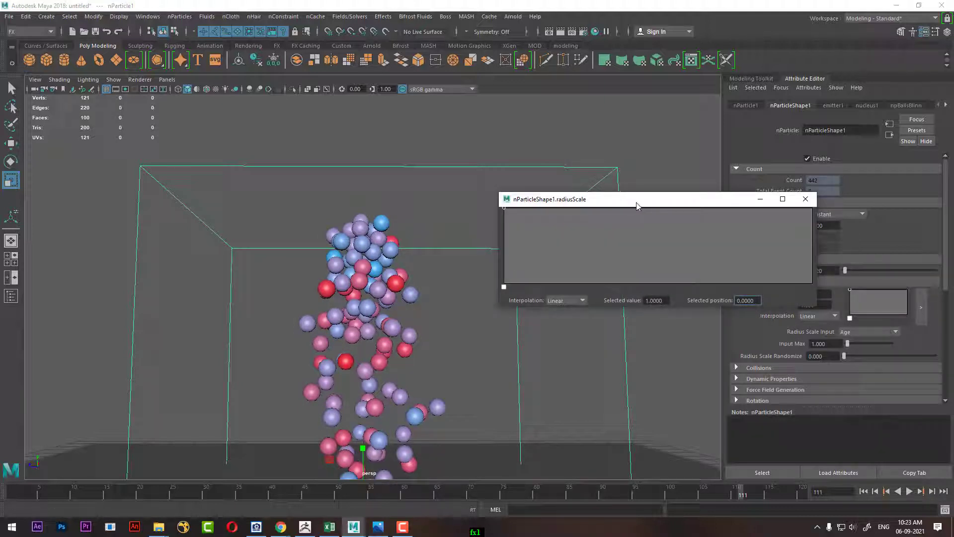
{"action": "left_click_drag", "start_coordinate": [638, 195], "coordinate": [651, 135]}
{"action": "mouse_move", "coordinate": [515, 148]}
{"action": "left_mouse_down"}
{"action": "mouse_move", "coordinate": [517, 170]}
{"action": "mouse_move", "coordinate": [568, 177]}
{"action": "mouse_move", "coordinate": [569, 187]}
{"action": "mouse_move", "coordinate": [616, 174]}
{"action": "mouse_move", "coordinate": [664, 205]}
{"action": "left_mouse_up"}
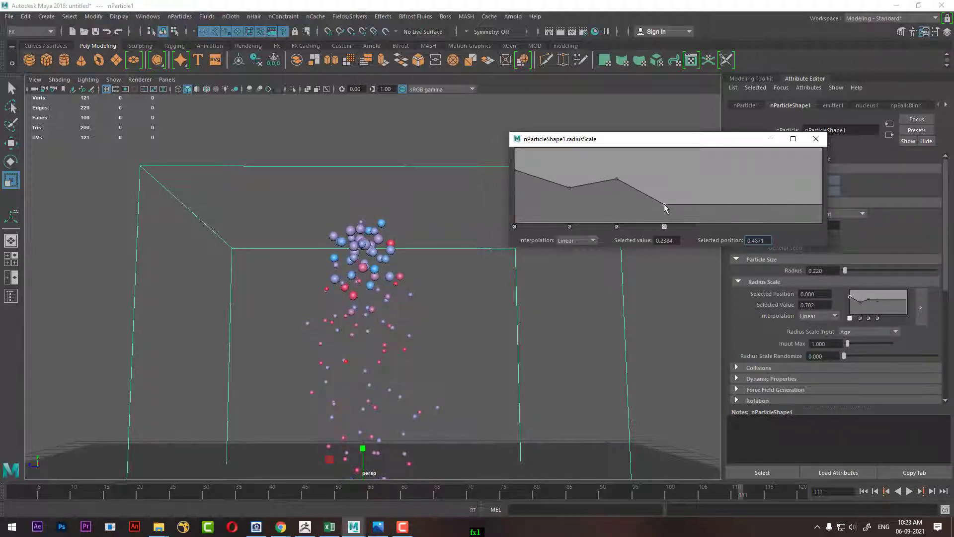
{"action": "left_click", "coordinate": [864, 494]}
{"action": "left_click", "coordinate": [909, 492]}
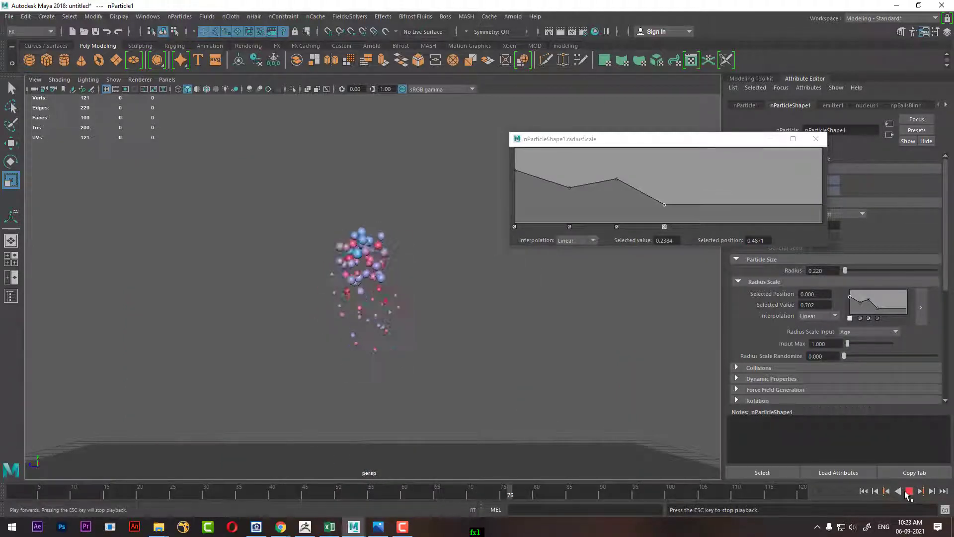
{"action": "left_click", "coordinate": [567, 190]}
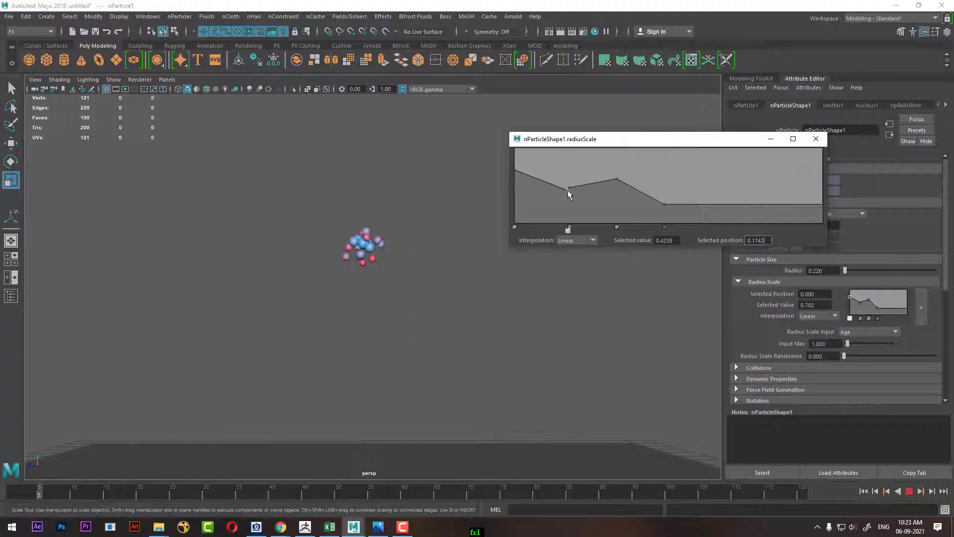
{"action": "left_click", "coordinate": [515, 222]}
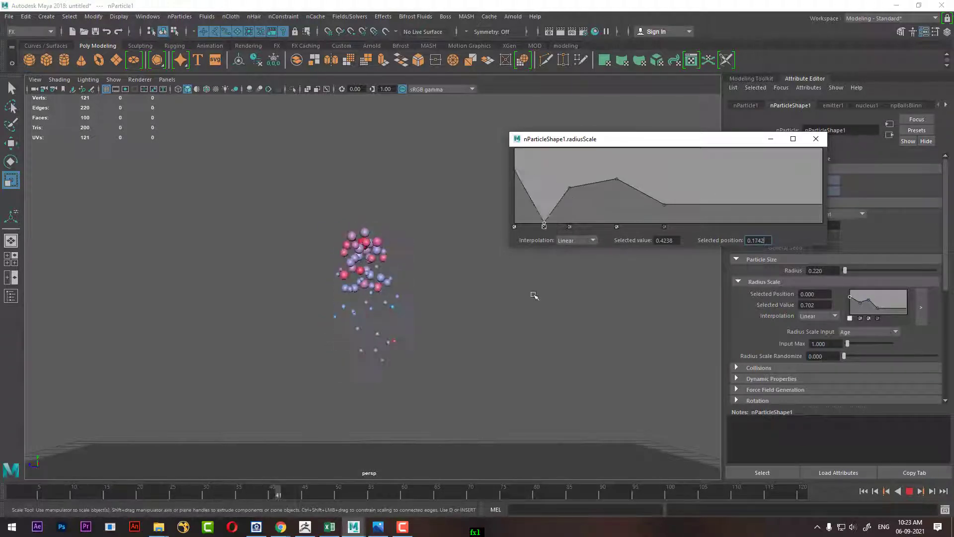
{"action": "left_click", "coordinate": [570, 227]}
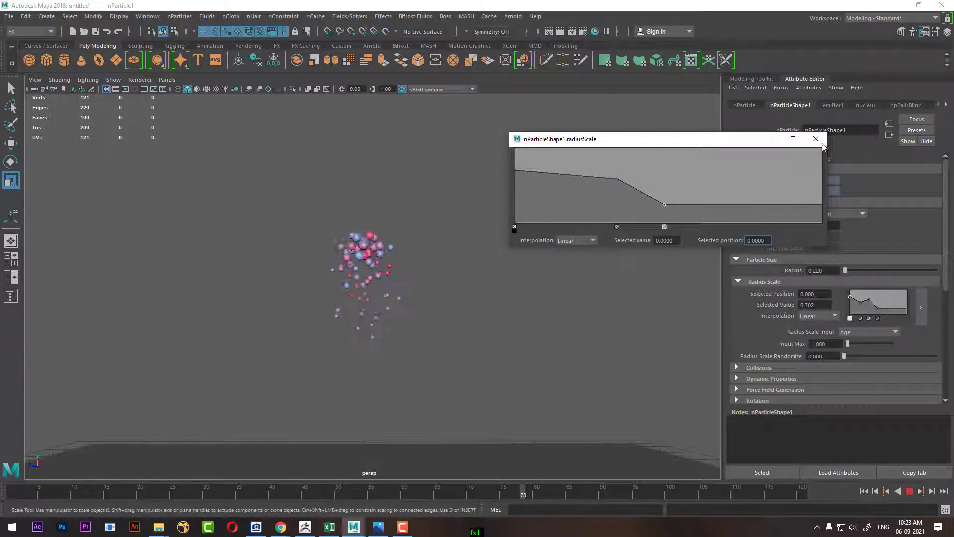
{"action": "left_click", "coordinate": [817, 139]}
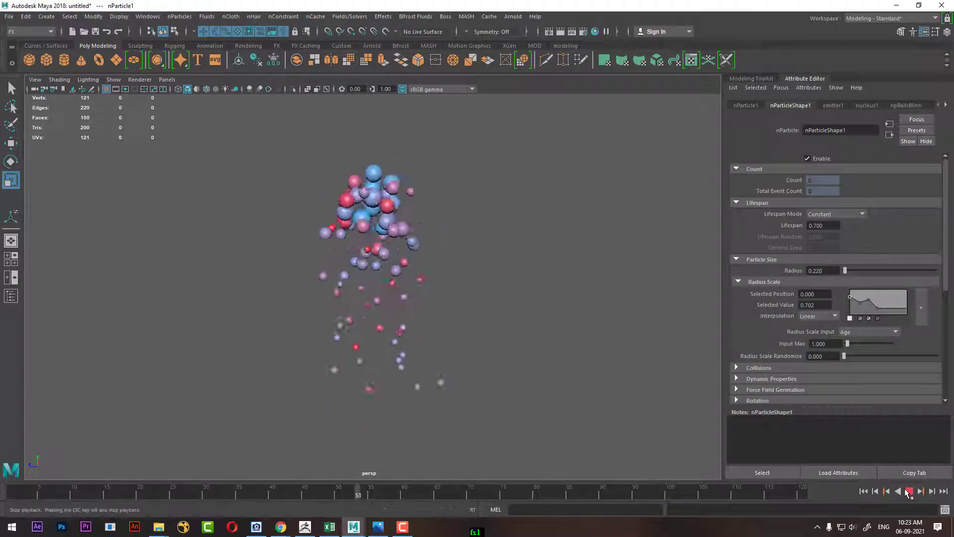
Step: Stop playback and expand the balls' Collisions settings
{"action": "left_click", "coordinate": [909, 493]}
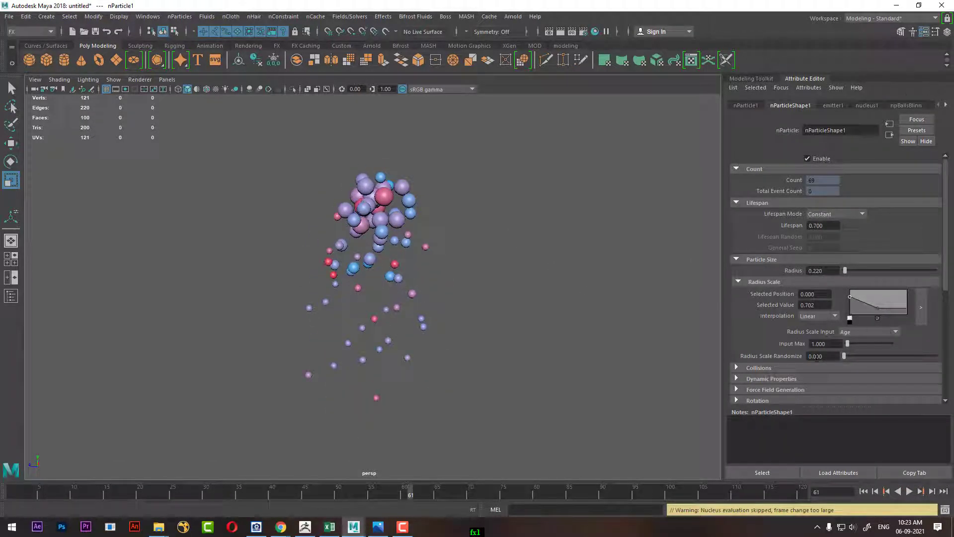
{"action": "left_click", "coordinate": [780, 367]}
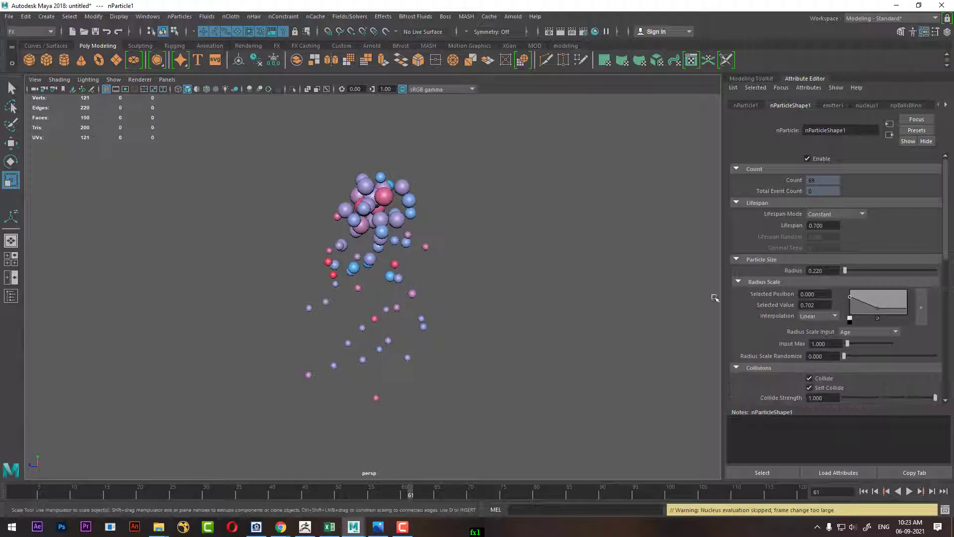
{"action": "scroll", "coordinate": [780, 273], "scroll_direction": "down", "scroll_amount": 3}
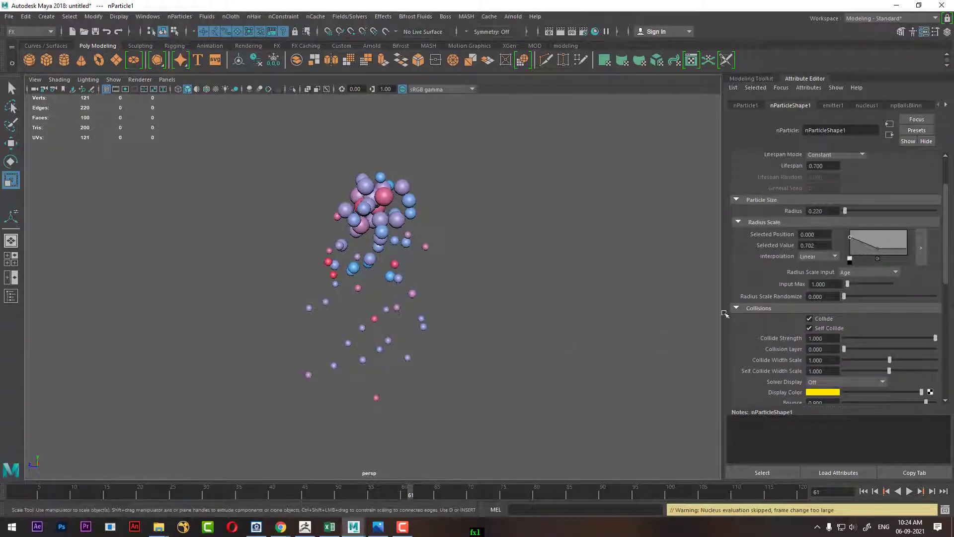
{"action": "scroll", "coordinate": [802, 293], "scroll_direction": "down", "scroll_amount": 1}
{"action": "scroll", "coordinate": [790, 259], "scroll_direction": "up", "scroll_amount": 3}
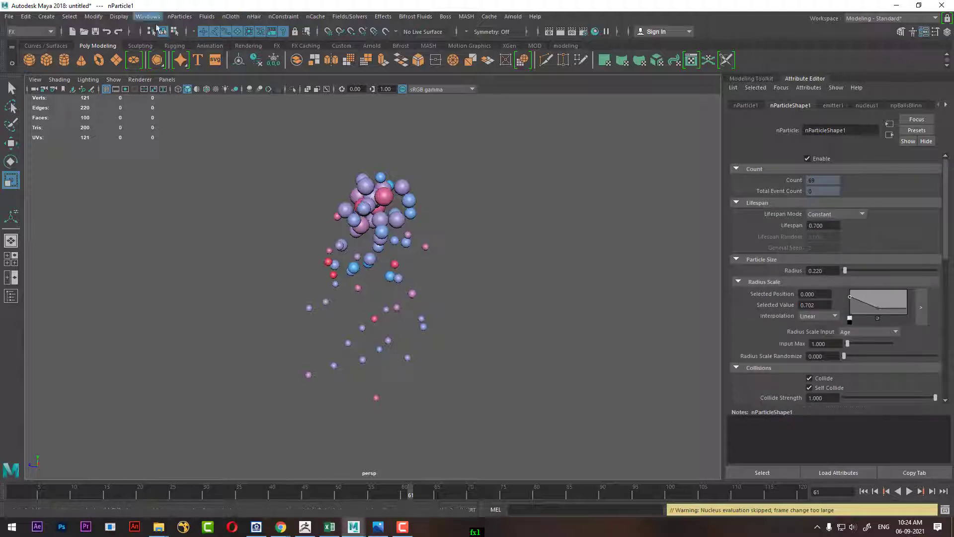
Step: Set Cloud as the particle type and create emitter2, moved up left of the balls
{"action": "left_click", "coordinate": [181, 17]}
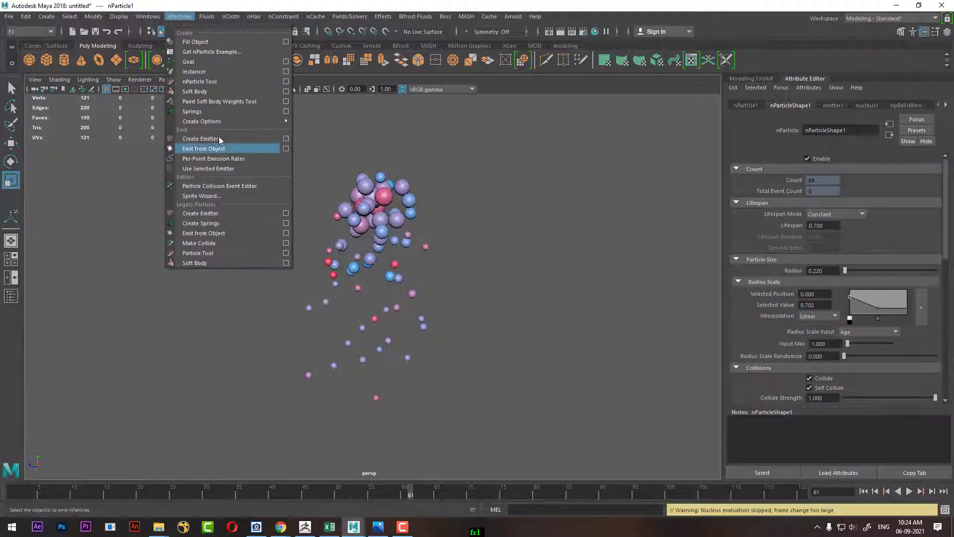
{"action": "mouse_move", "coordinate": [202, 121]}
{"action": "left_click", "coordinate": [320, 123]}
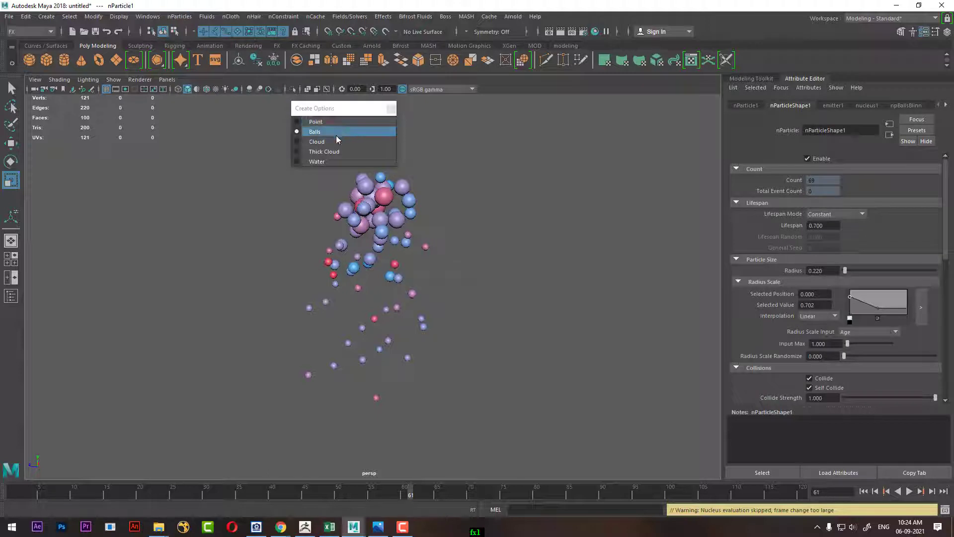
{"action": "left_click", "coordinate": [336, 142]}
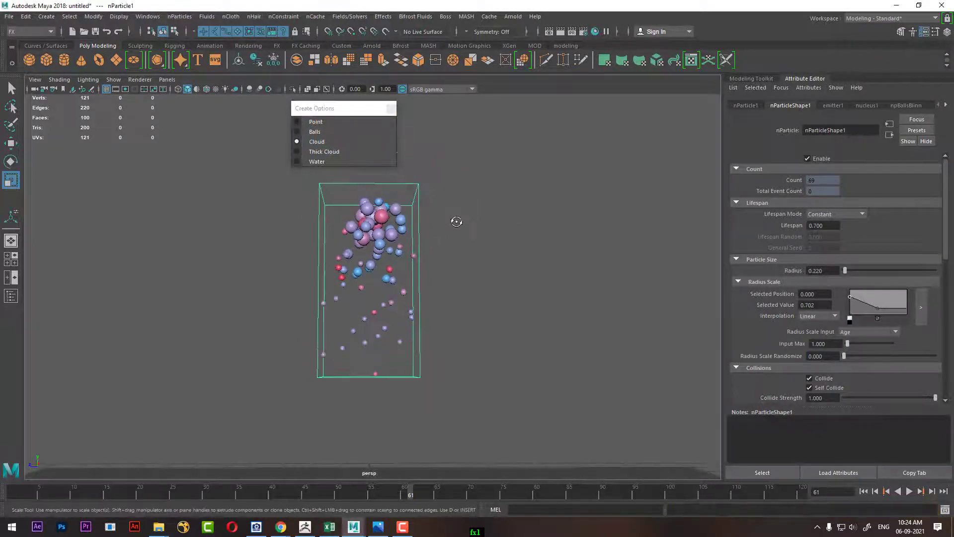
{"action": "left_click_drag", "start_coordinate": [454, 221], "coordinate": [386, 239], "text": "alt"}
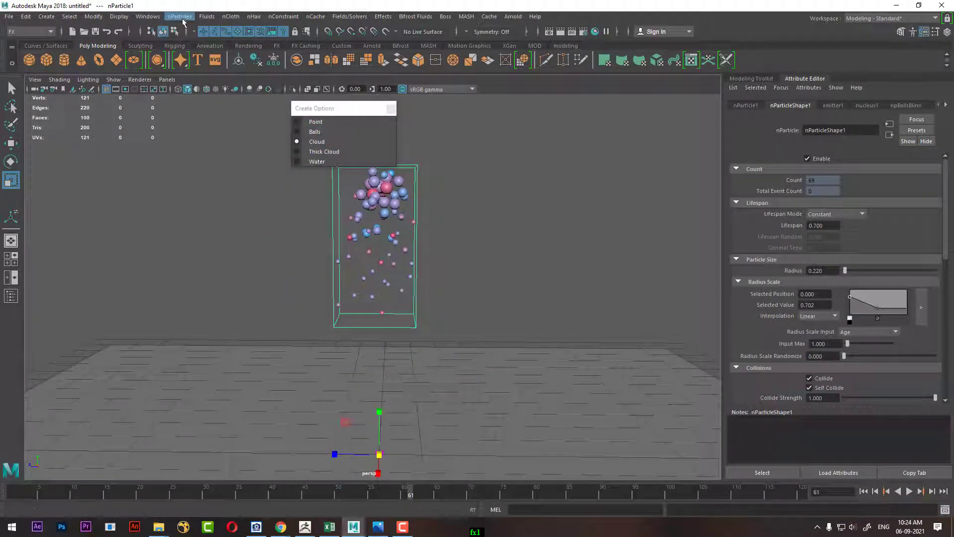
{"action": "left_click", "coordinate": [181, 17]}
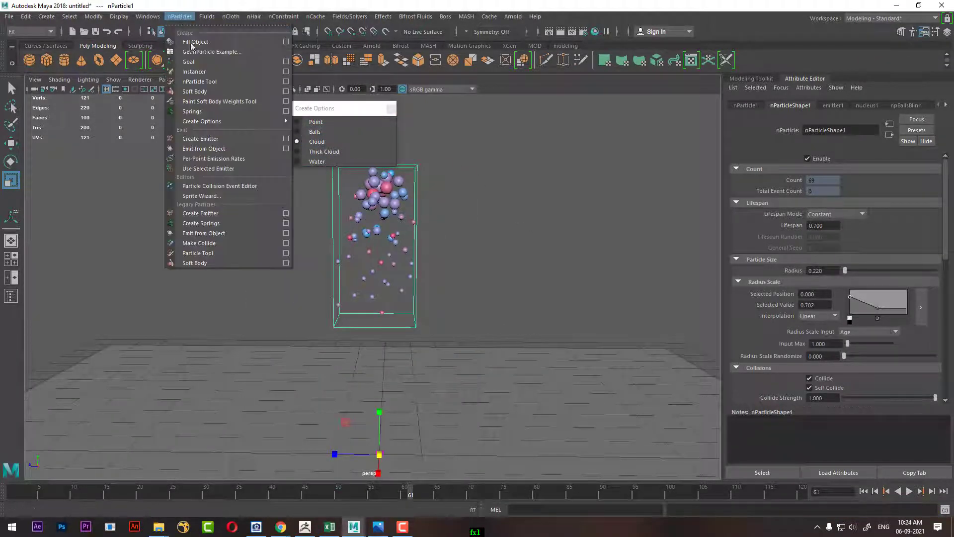
{"action": "left_click", "coordinate": [221, 143]}
{"action": "key", "text": "w"}
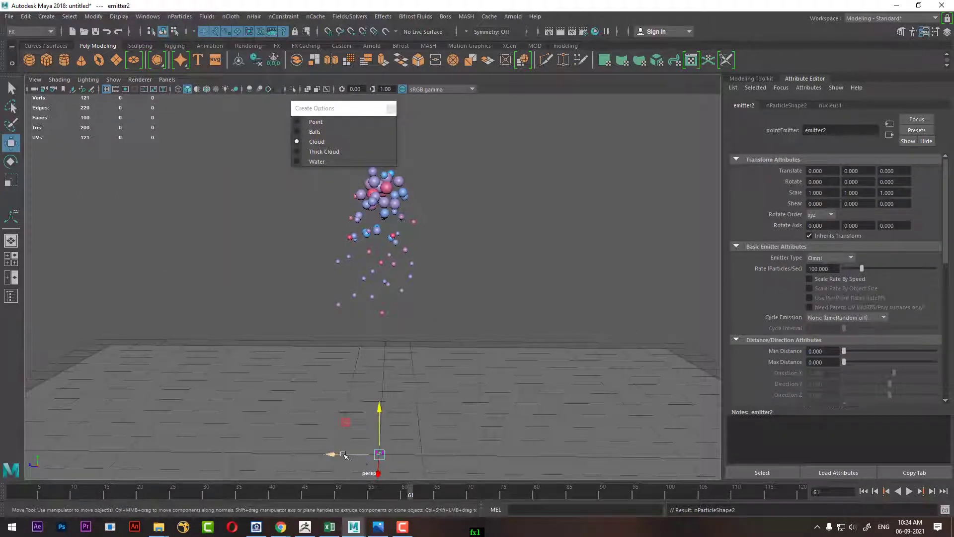
{"action": "mouse_move", "coordinate": [343, 454]}
{"action": "left_mouse_down"}
{"action": "mouse_move", "coordinate": [205, 436]}
{"action": "mouse_move", "coordinate": [232, 148]}
{"action": "left_mouse_up"}
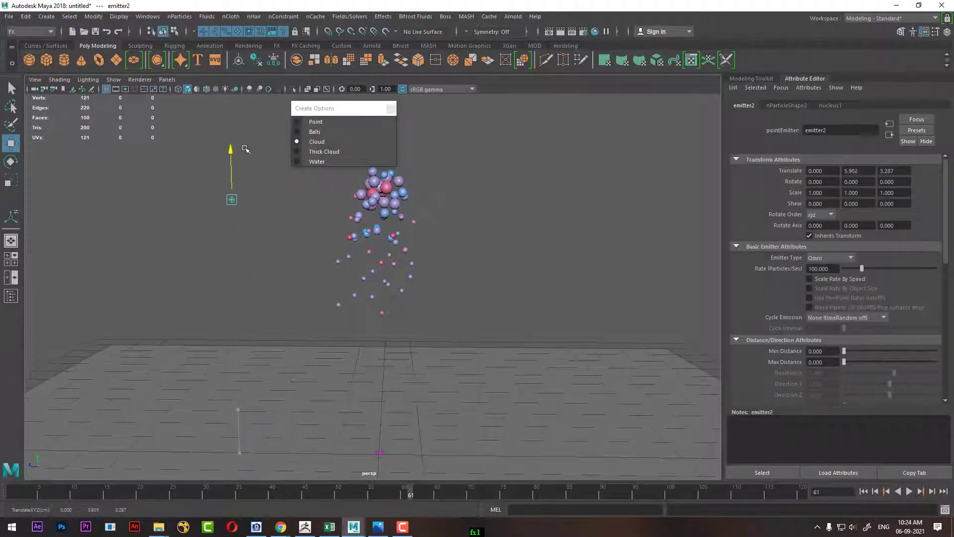
Step: Replay the simulation to preview the blue cloud puffs beside the balls
{"action": "left_click", "coordinate": [864, 492]}
{"action": "left_click", "coordinate": [910, 491]}
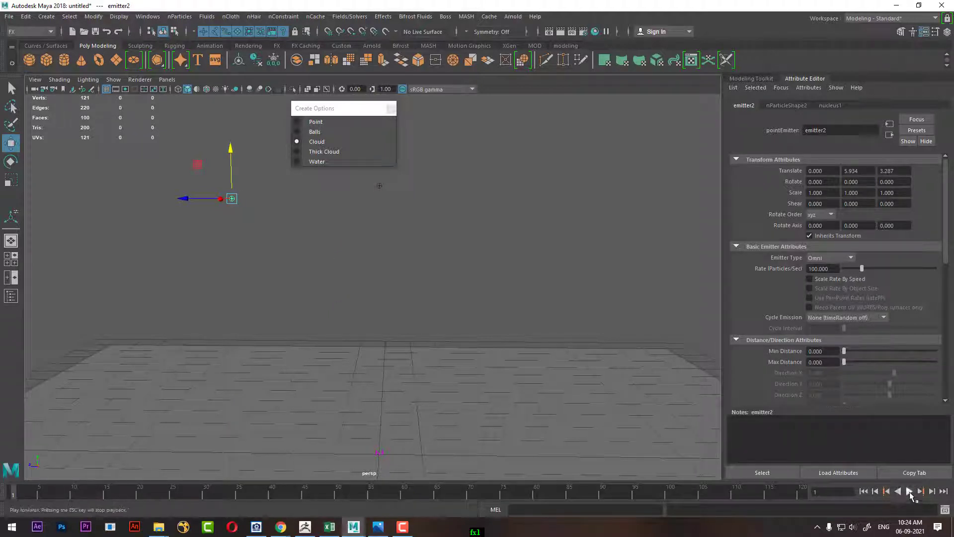
{"action": "left_click", "coordinate": [909, 491]}
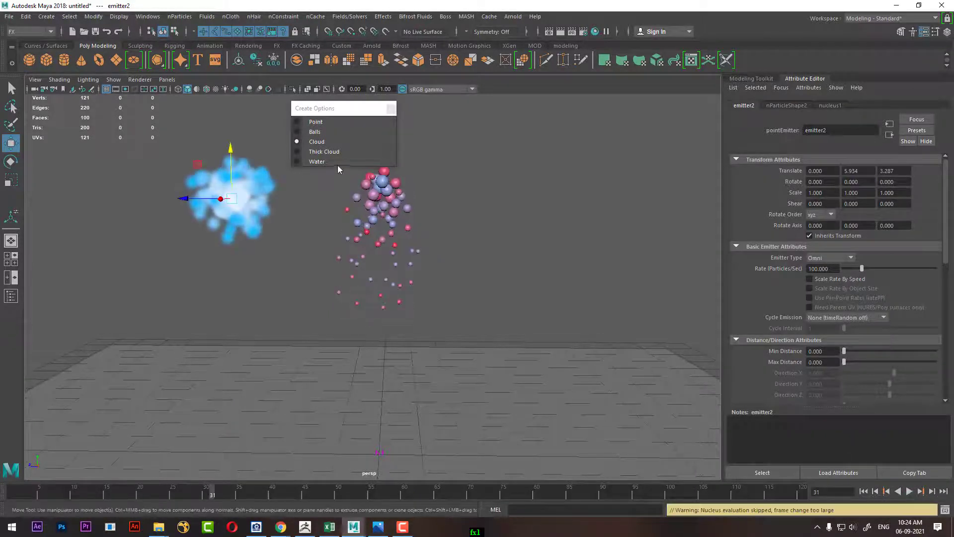
{"action": "left_click", "coordinate": [332, 151]}
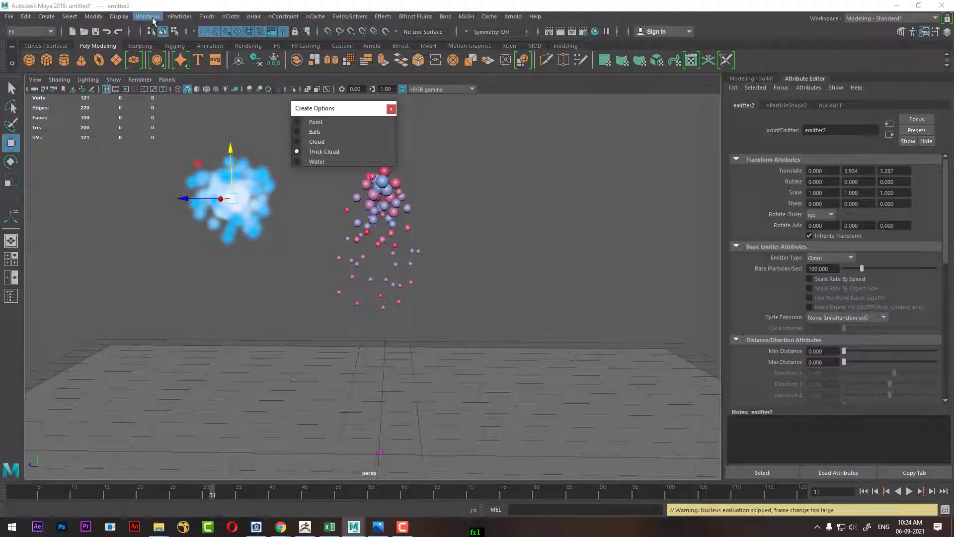
Step: Add a Thick Cloud emitter, raise it above the ground right of the balls, and preview the simulation
{"action": "left_click", "coordinate": [179, 16]}
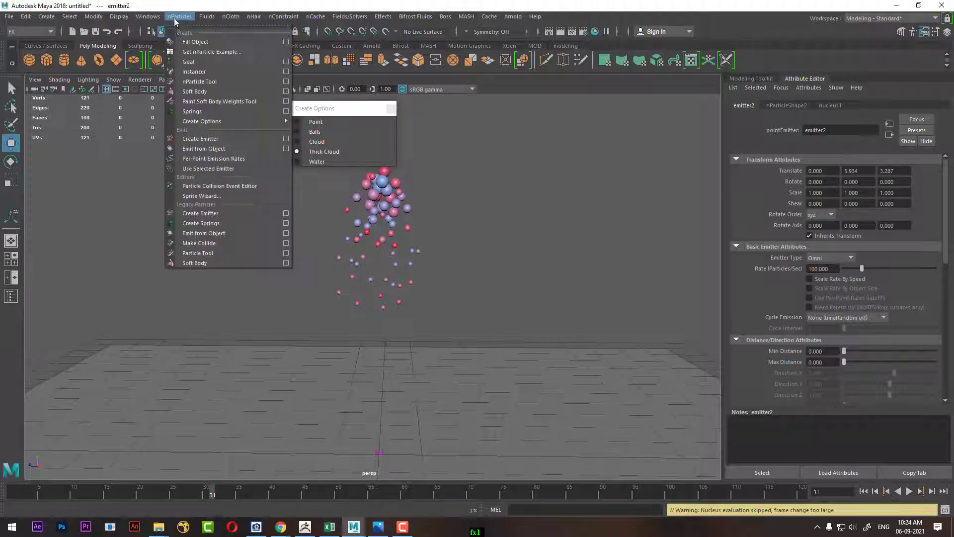
{"action": "left_click", "coordinate": [222, 143]}
{"action": "left_click_drag", "start_coordinate": [384, 437], "coordinate": [384, 194]}
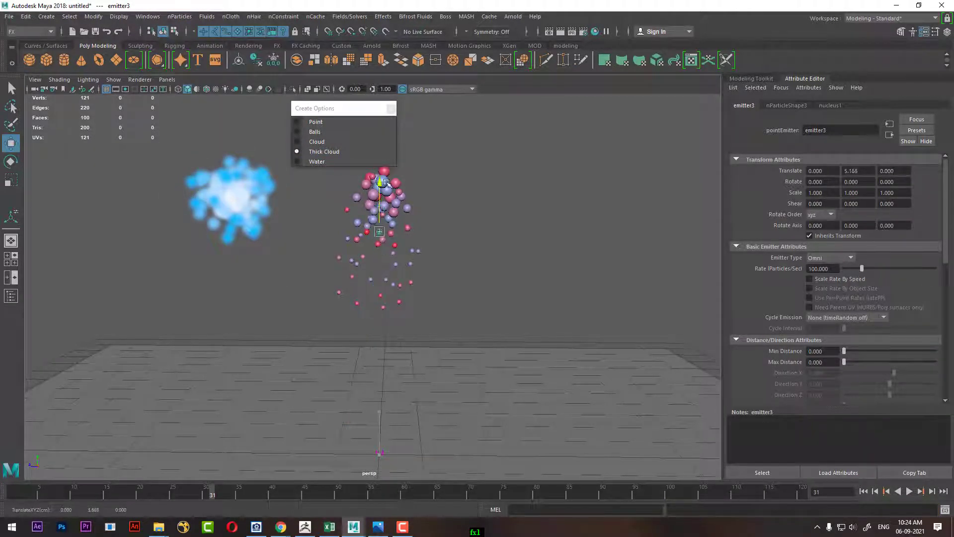
{"action": "left_click_drag", "start_coordinate": [334, 211], "coordinate": [470, 210]}
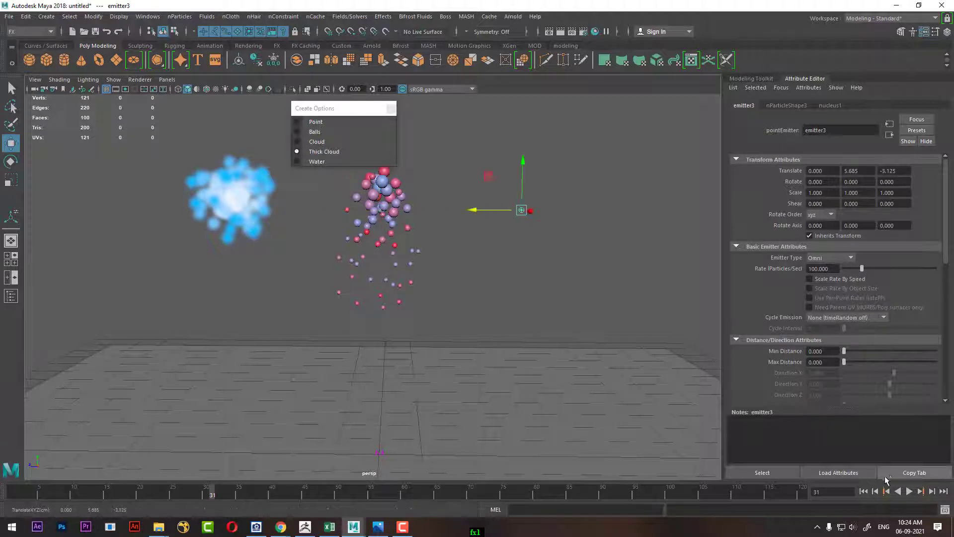
{"action": "left_click", "coordinate": [863, 491]}
{"action": "left_click", "coordinate": [909, 492]}
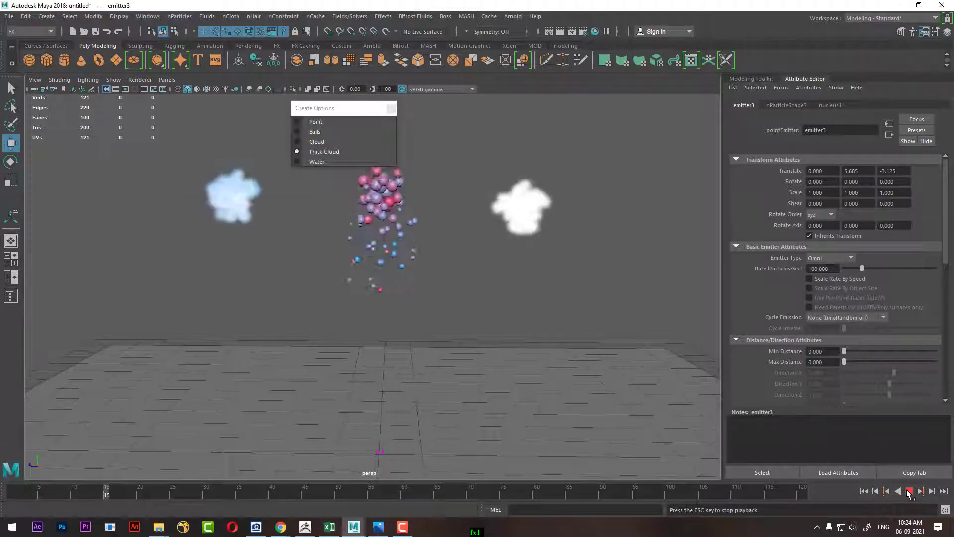
{"action": "left_click", "coordinate": [909, 491]}
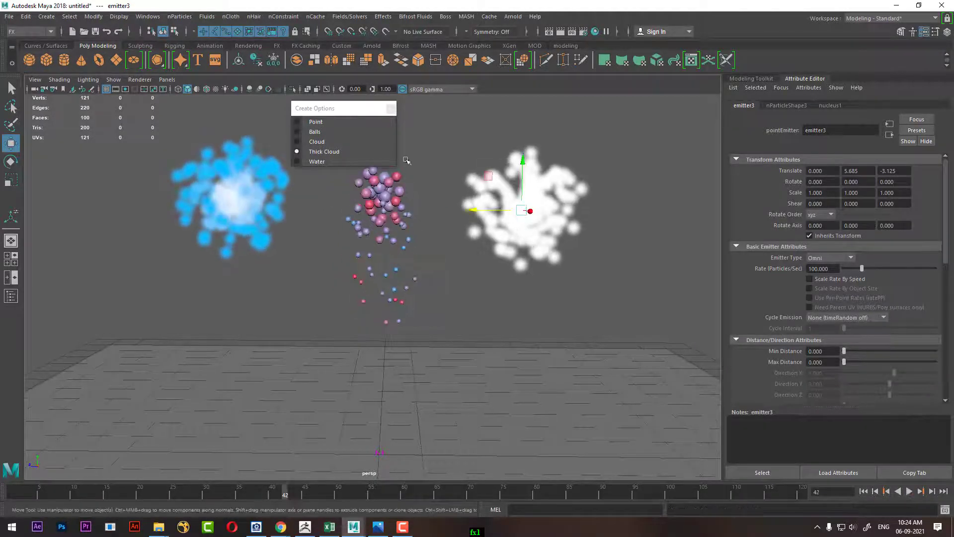
Step: Add a Water emitter raised further right, at 0, 5.713, -6.082, and replay the simulation
{"action": "left_click", "coordinate": [323, 161]}
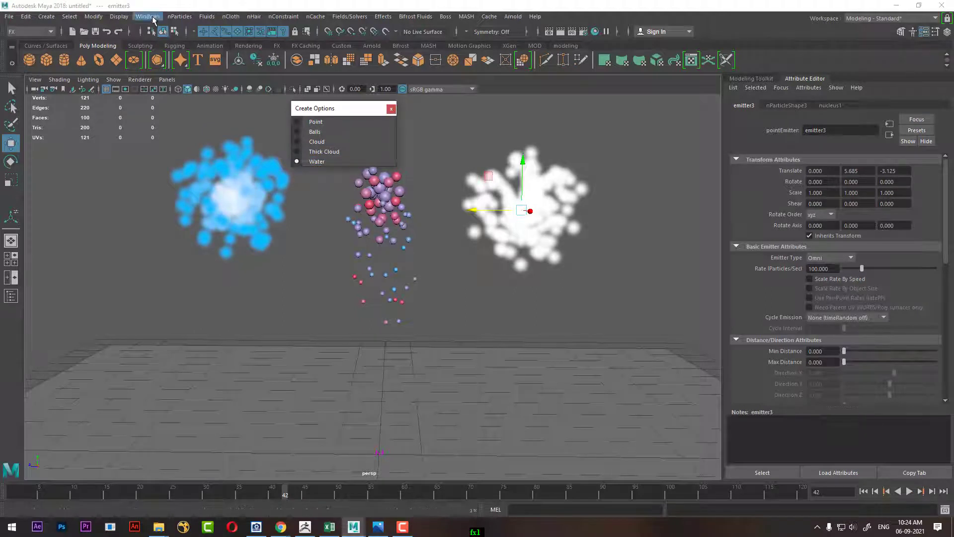
{"action": "left_click", "coordinate": [180, 17]}
{"action": "left_click", "coordinate": [219, 139]}
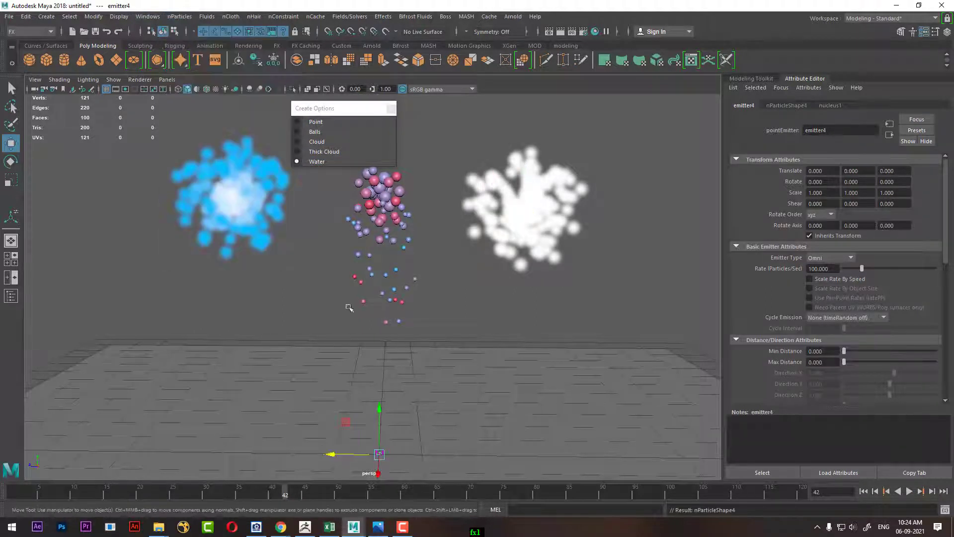
{"action": "left_click_drag", "start_coordinate": [376, 407], "coordinate": [411, 156]}
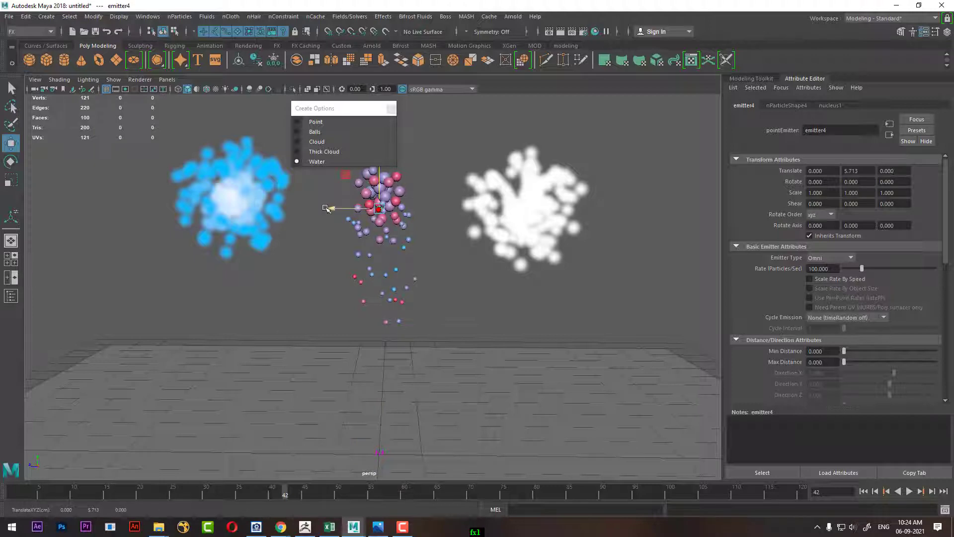
{"action": "left_click_drag", "start_coordinate": [326, 208], "coordinate": [604, 181]}
{"action": "left_click", "coordinate": [864, 491]}
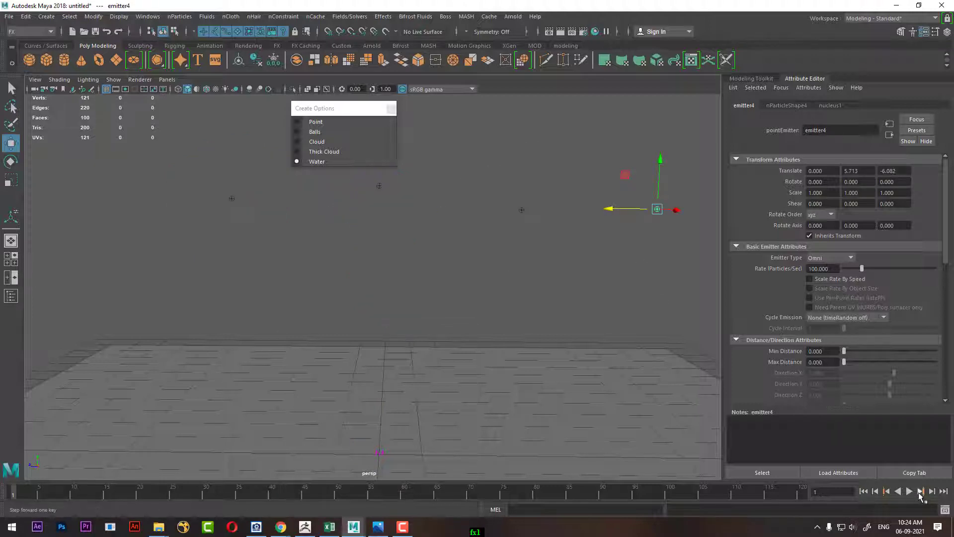
{"action": "left_click", "coordinate": [910, 491]}
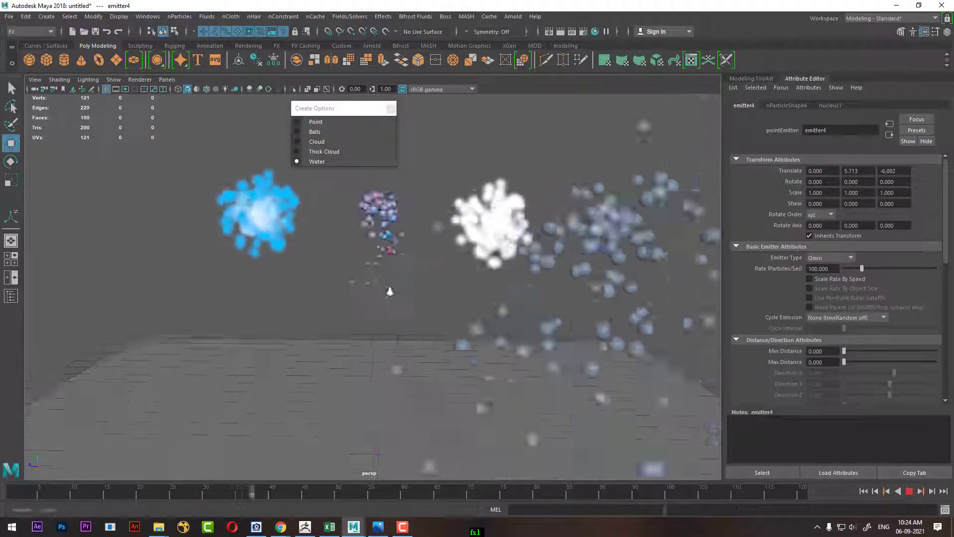
{"action": "left_click", "coordinate": [910, 491]}
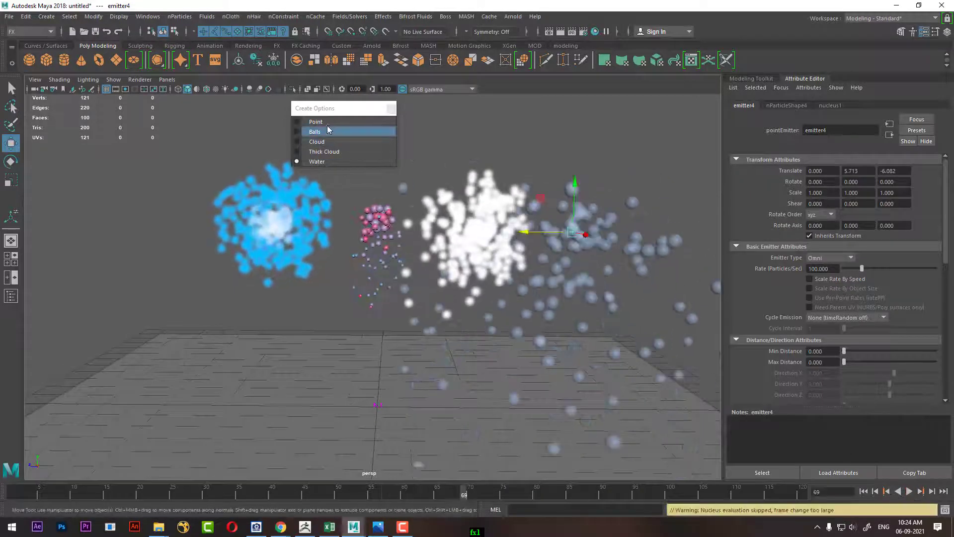
{"action": "left_click", "coordinate": [317, 122]}
Step: Place a Point emitter high at the far left (0, 5.878, 7.190) and play all five emitters
{"action": "left_click", "coordinate": [179, 17]}
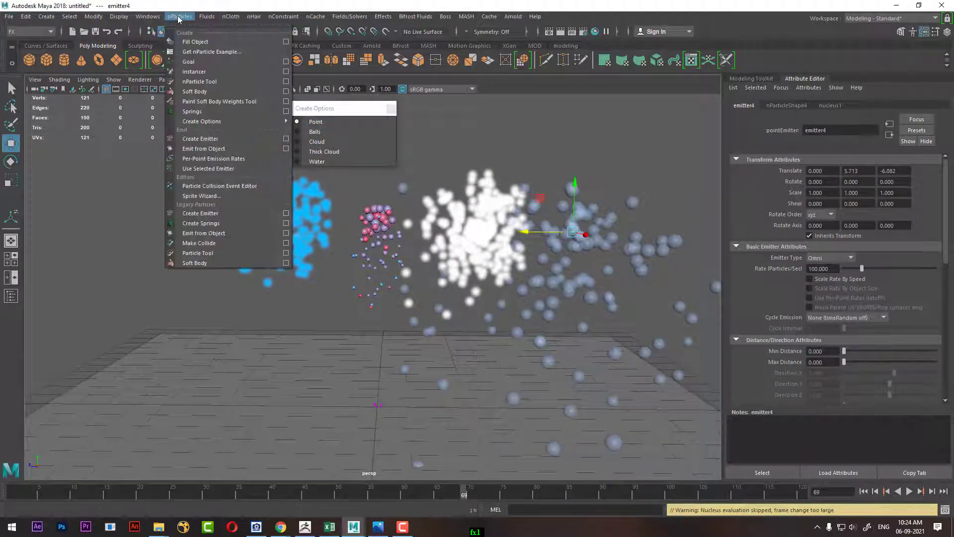
{"action": "left_click", "coordinate": [215, 139]}
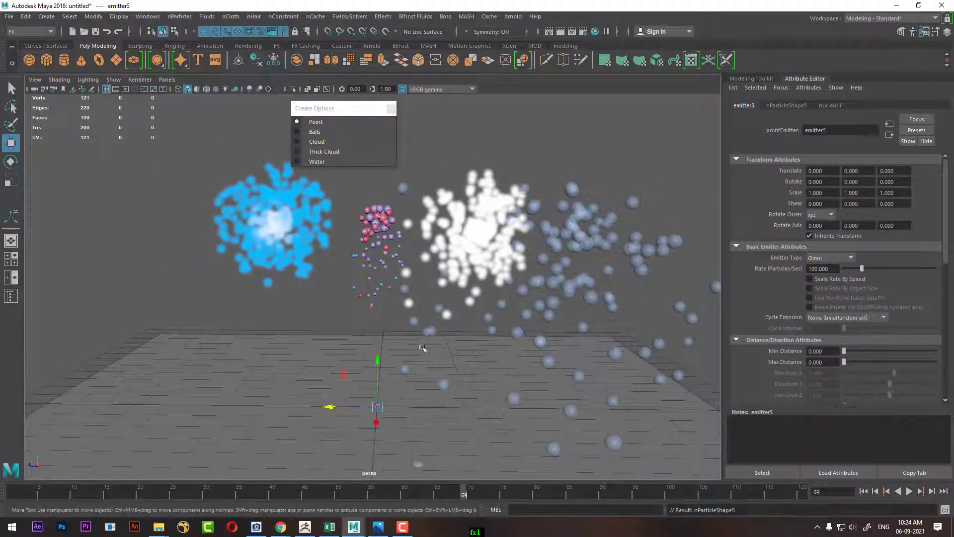
{"action": "left_click_drag", "start_coordinate": [386, 362], "coordinate": [347, 182]}
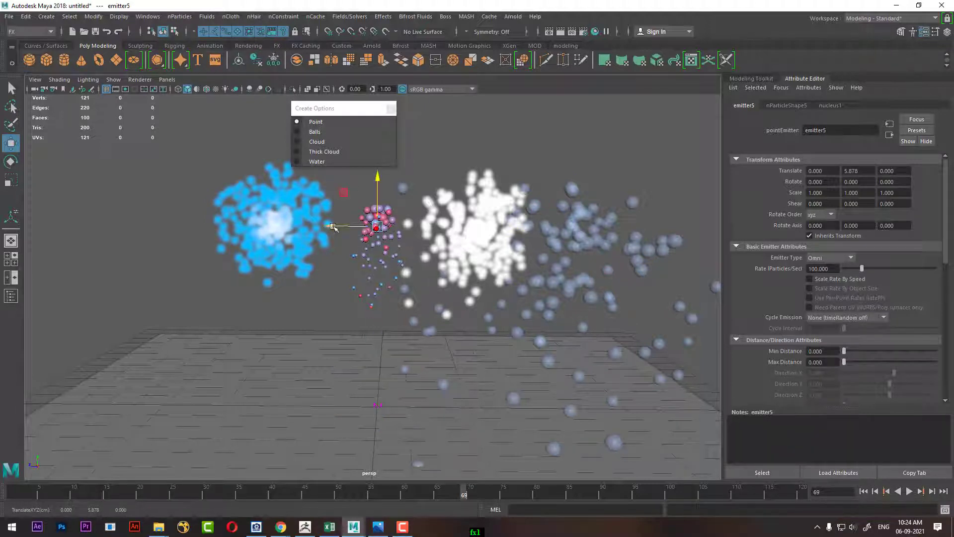
{"action": "left_click_drag", "start_coordinate": [333, 226], "coordinate": [73, 230]}
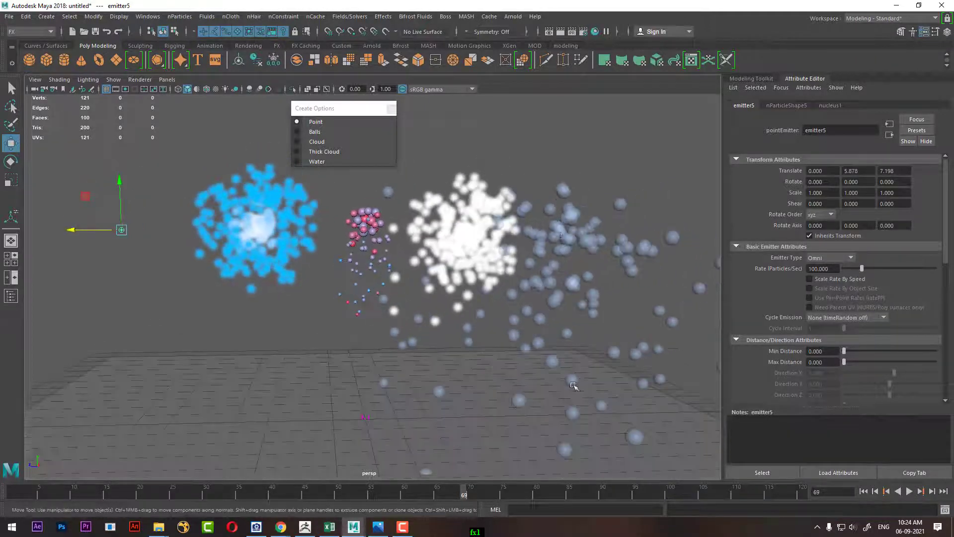
{"action": "left_click", "coordinate": [863, 491]}
{"action": "left_click", "coordinate": [909, 491]}
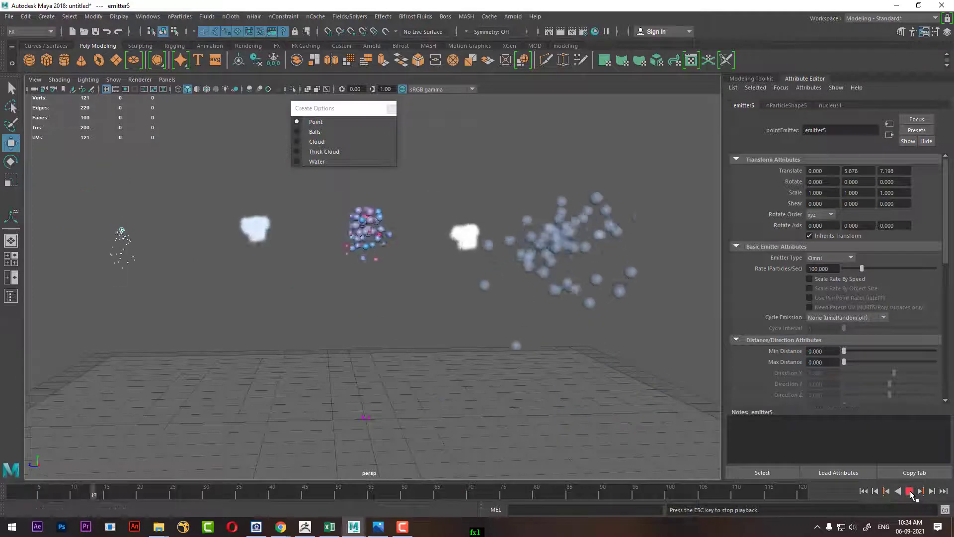
{"action": "left_click", "coordinate": [910, 491]}
{"action": "left_click_drag", "start_coordinate": [596, 343], "coordinate": [612, 342], "text": "alt"}
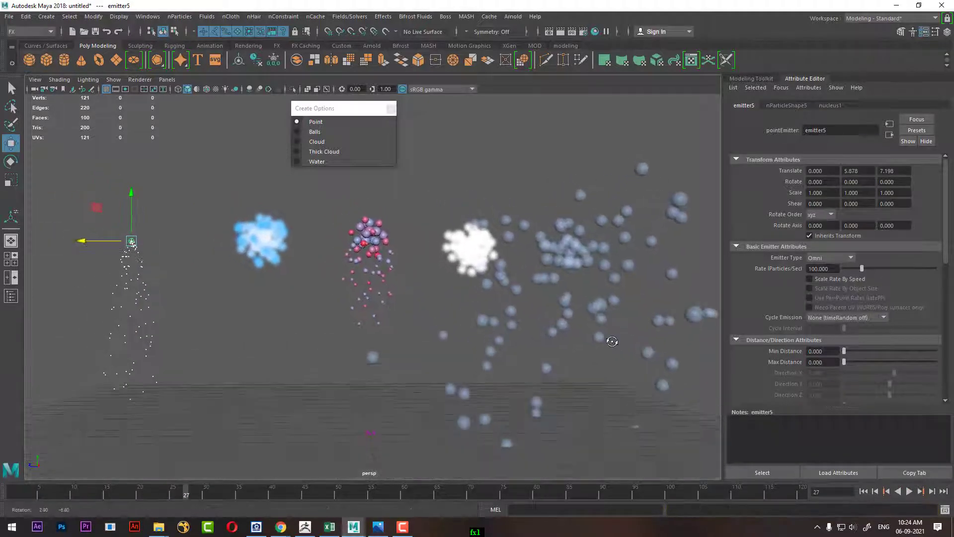